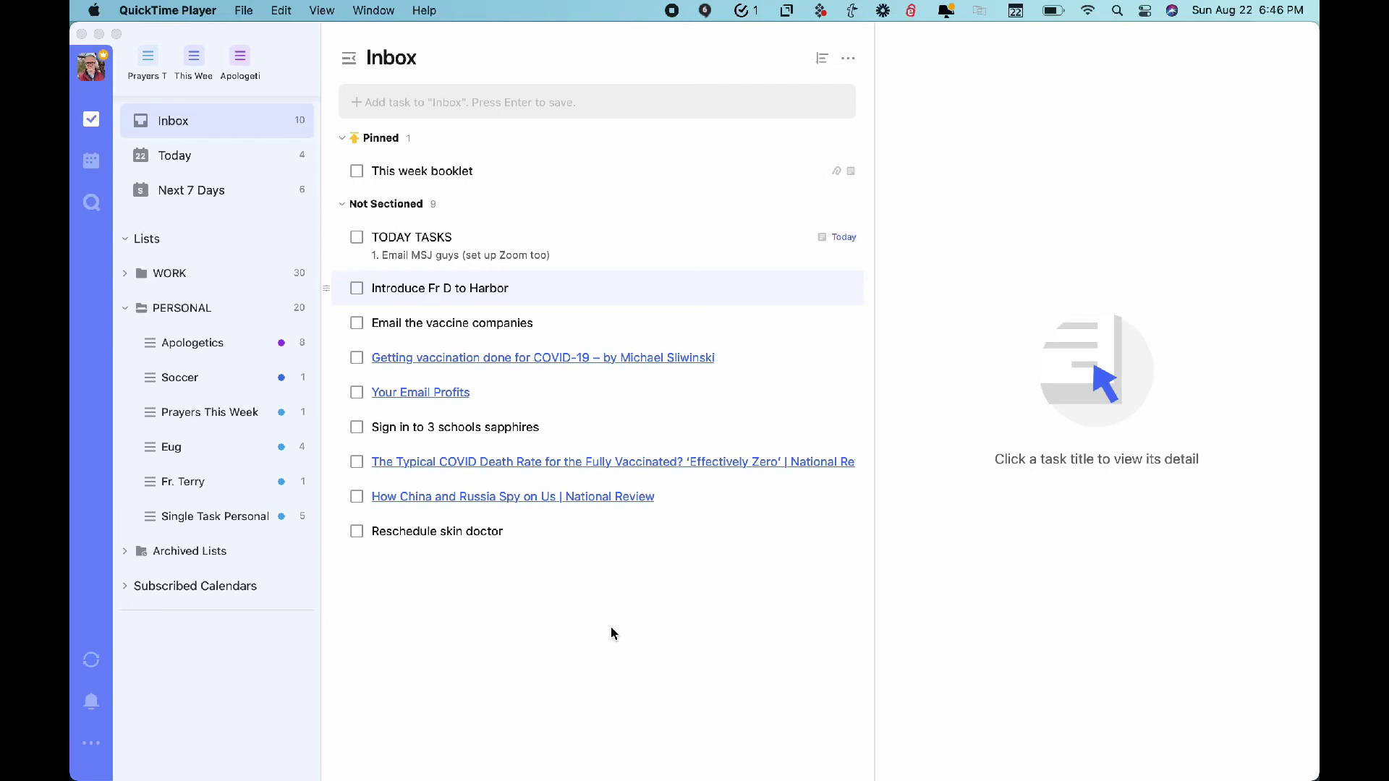
Step: Look through the Today and Next 7 Days lists, then return to the Inbox
left_click(173, 165)
left_click(181, 191)
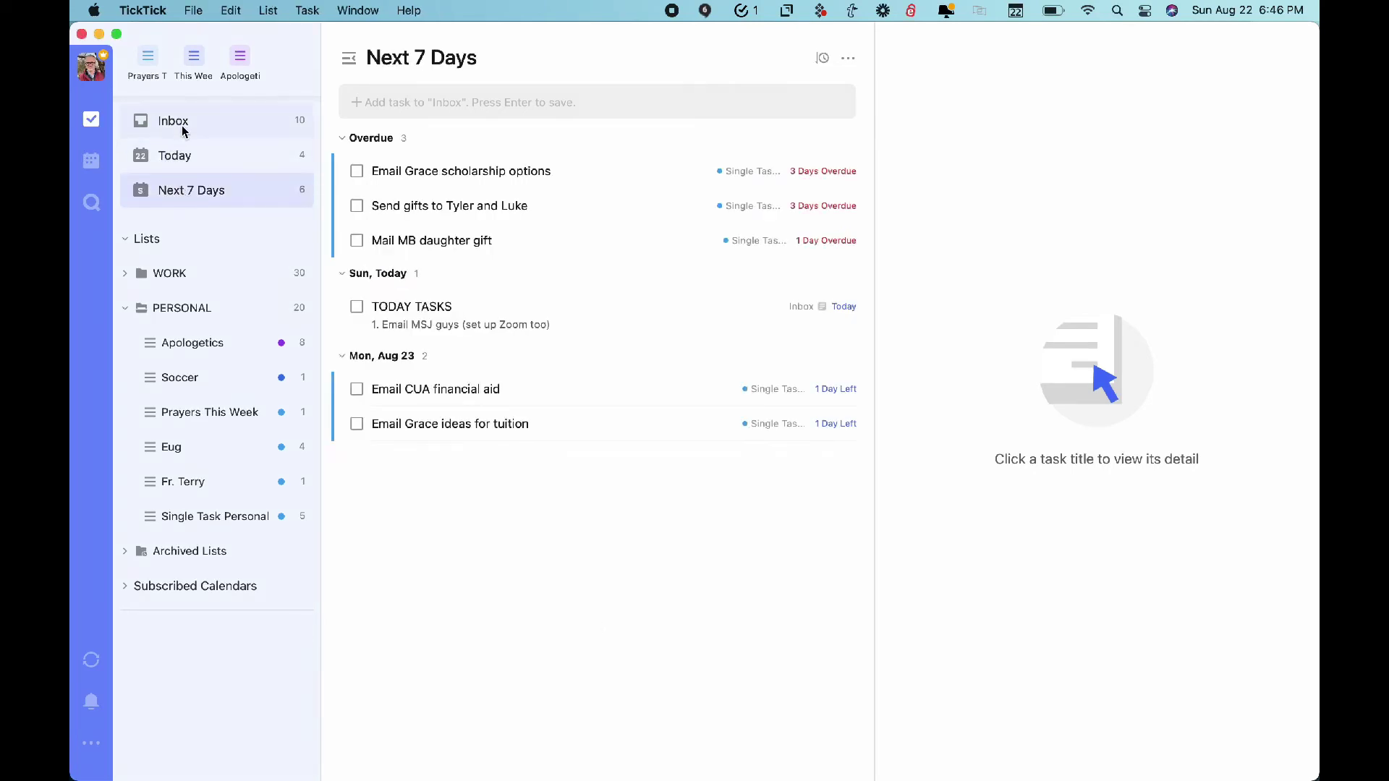
left_click(183, 131)
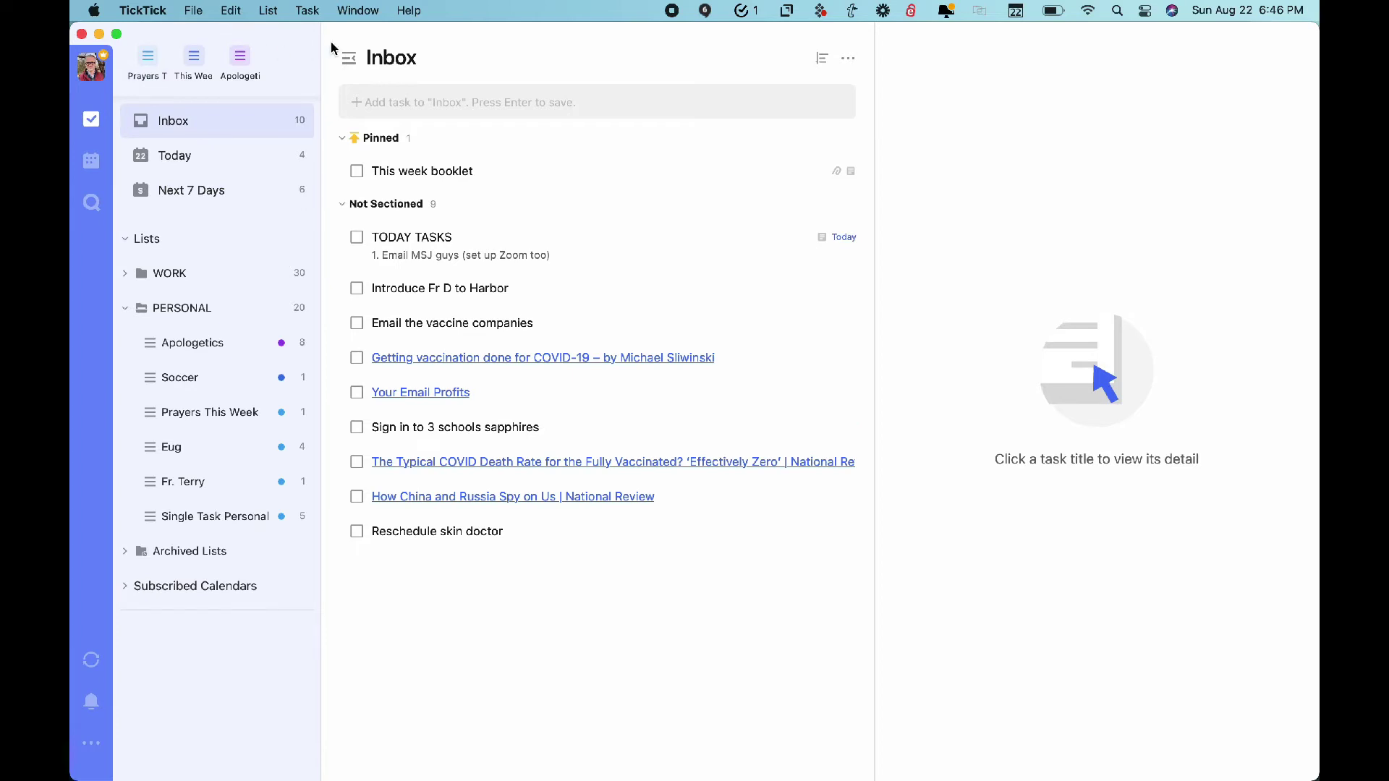
Step: Toggle the list sidebar hidden and shown several times
left_click(350, 60)
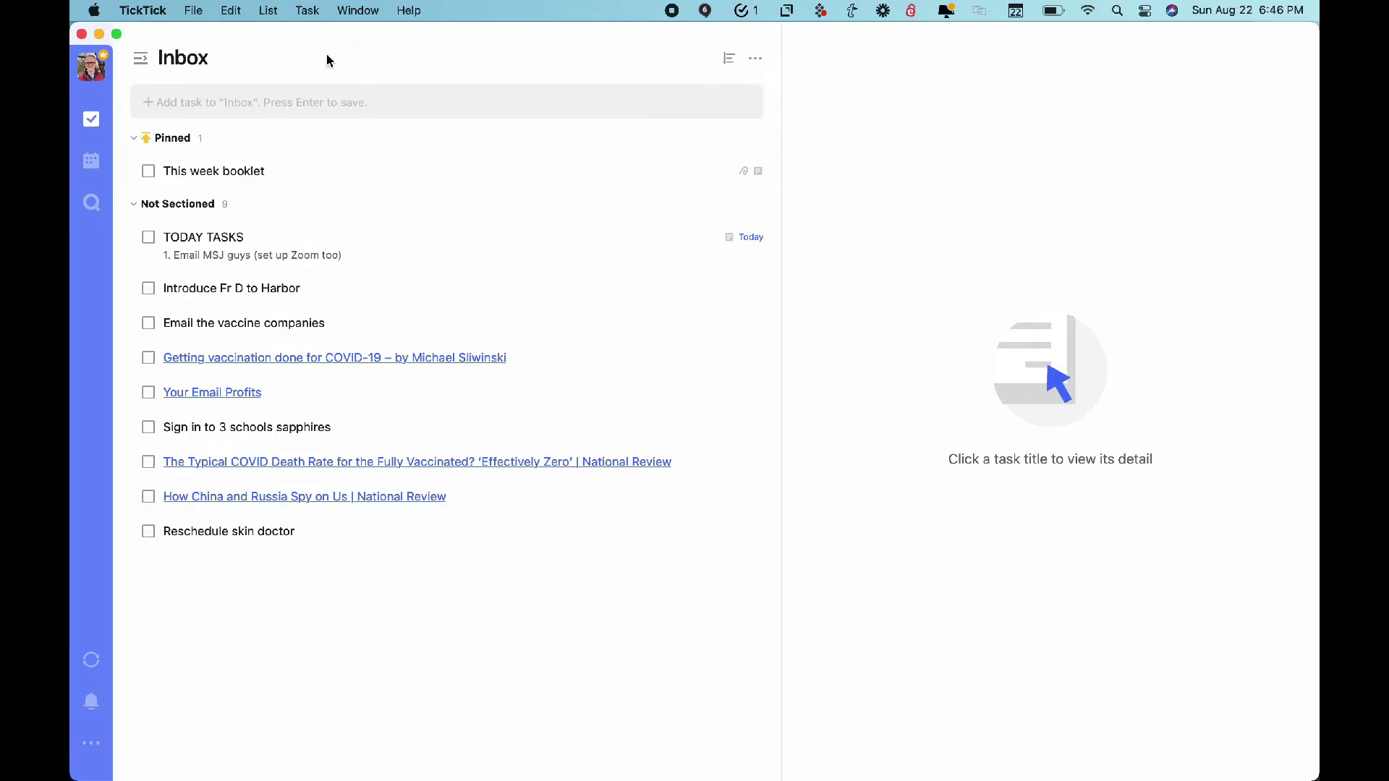
left_click(141, 60)
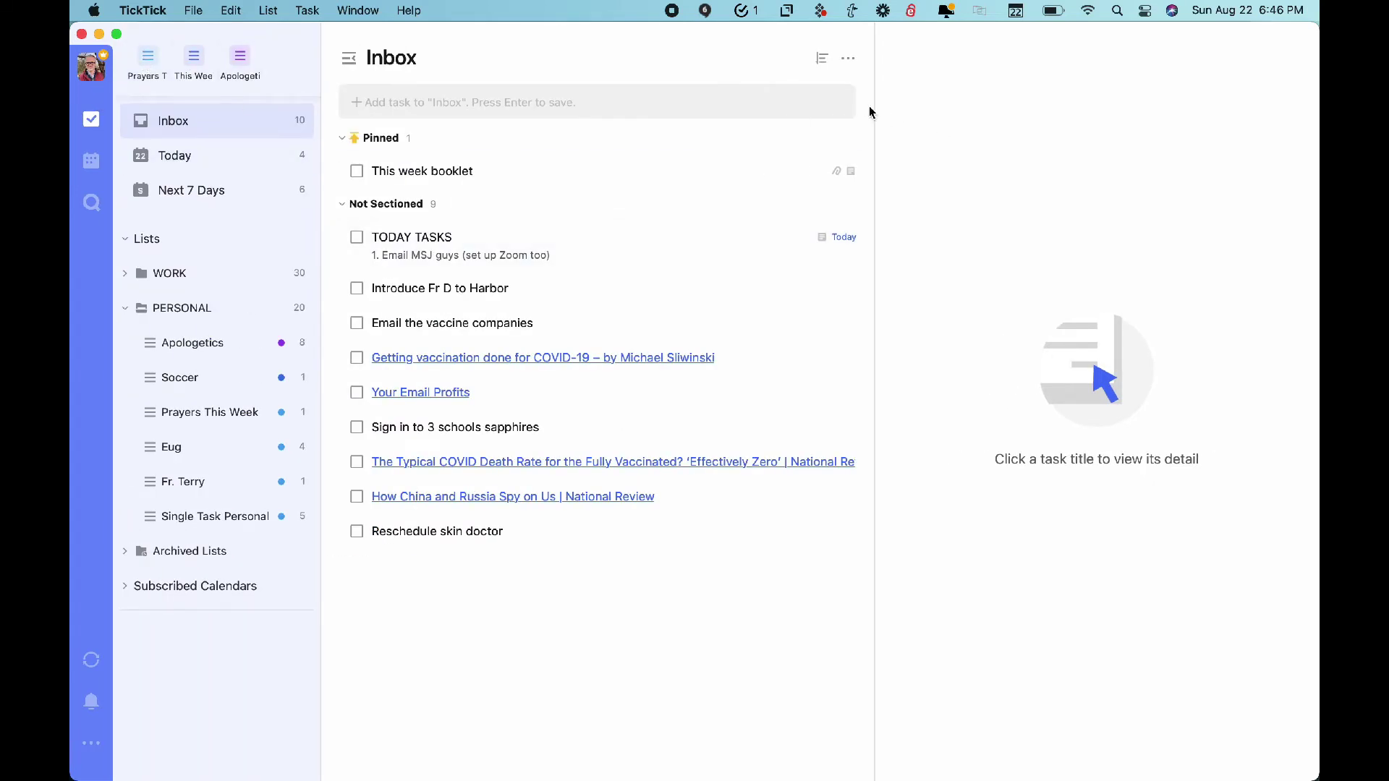
left_click(349, 59)
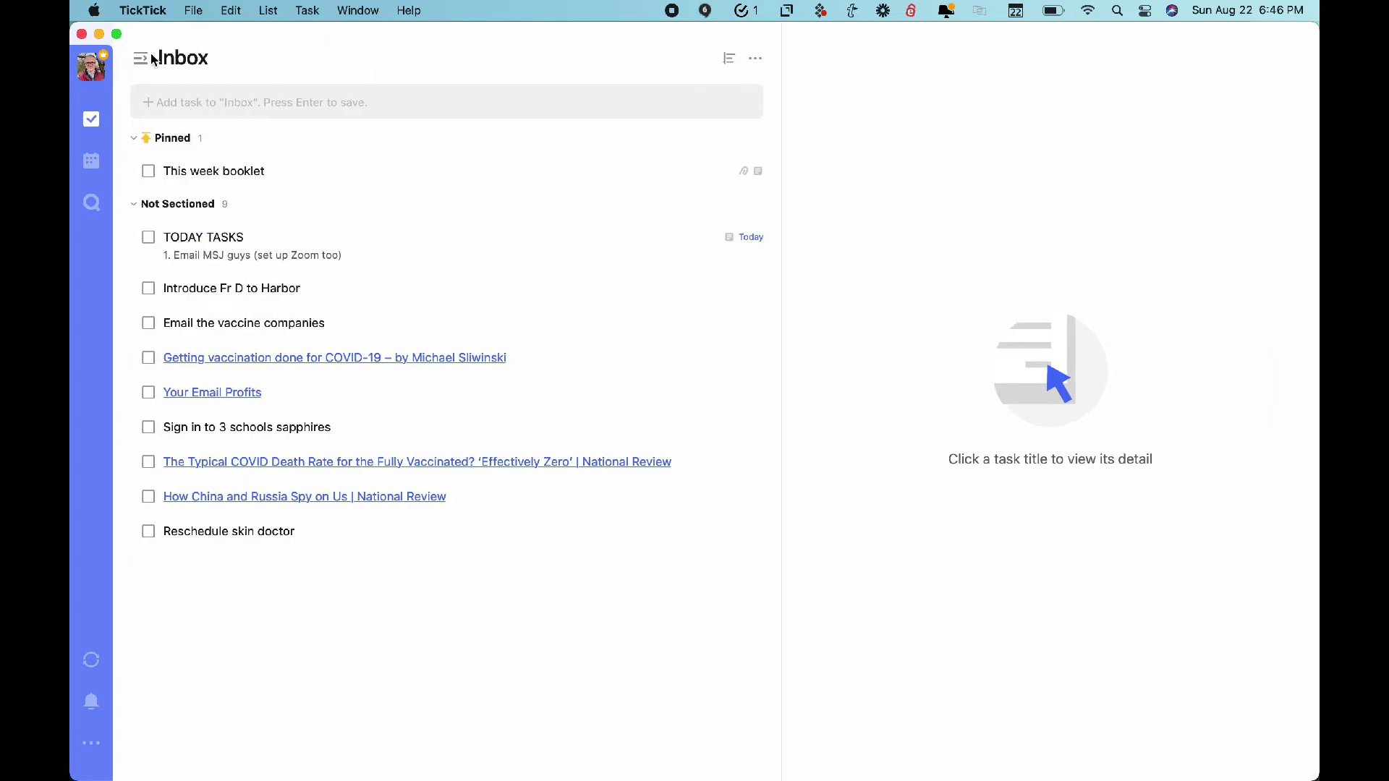
left_click(141, 59)
left_click(350, 61)
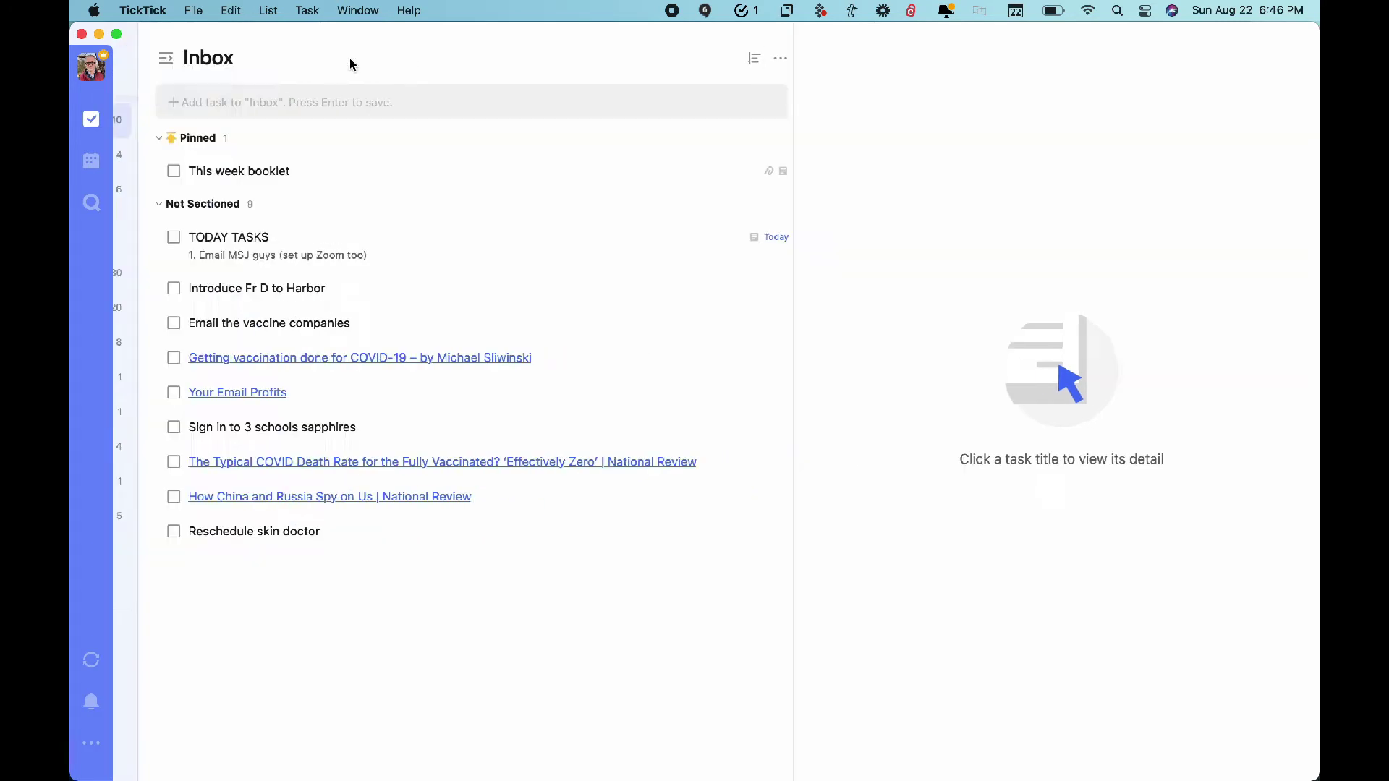
Step: Restore the sidebar and add the task 'Plan out the retreat for members' to the Inbox
left_click(165, 58)
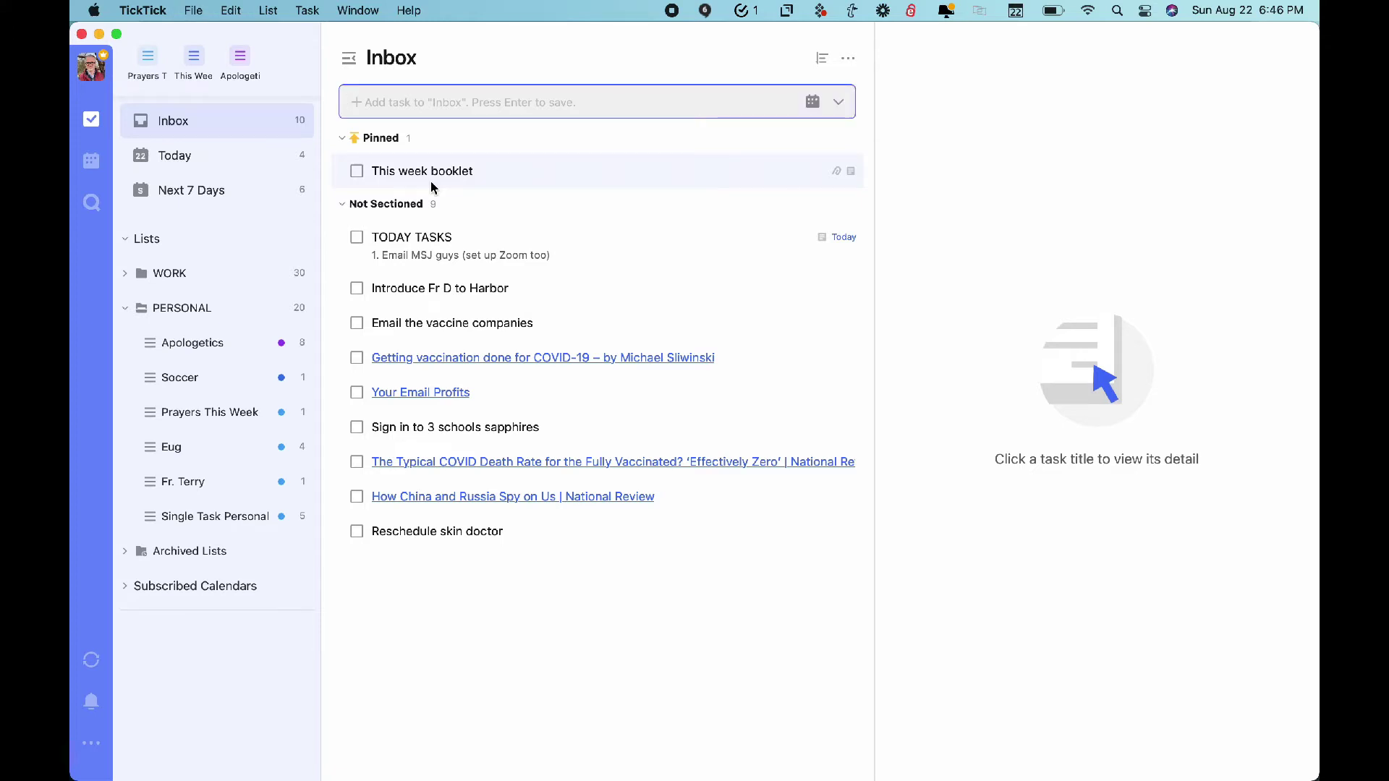
type("Plan ou")
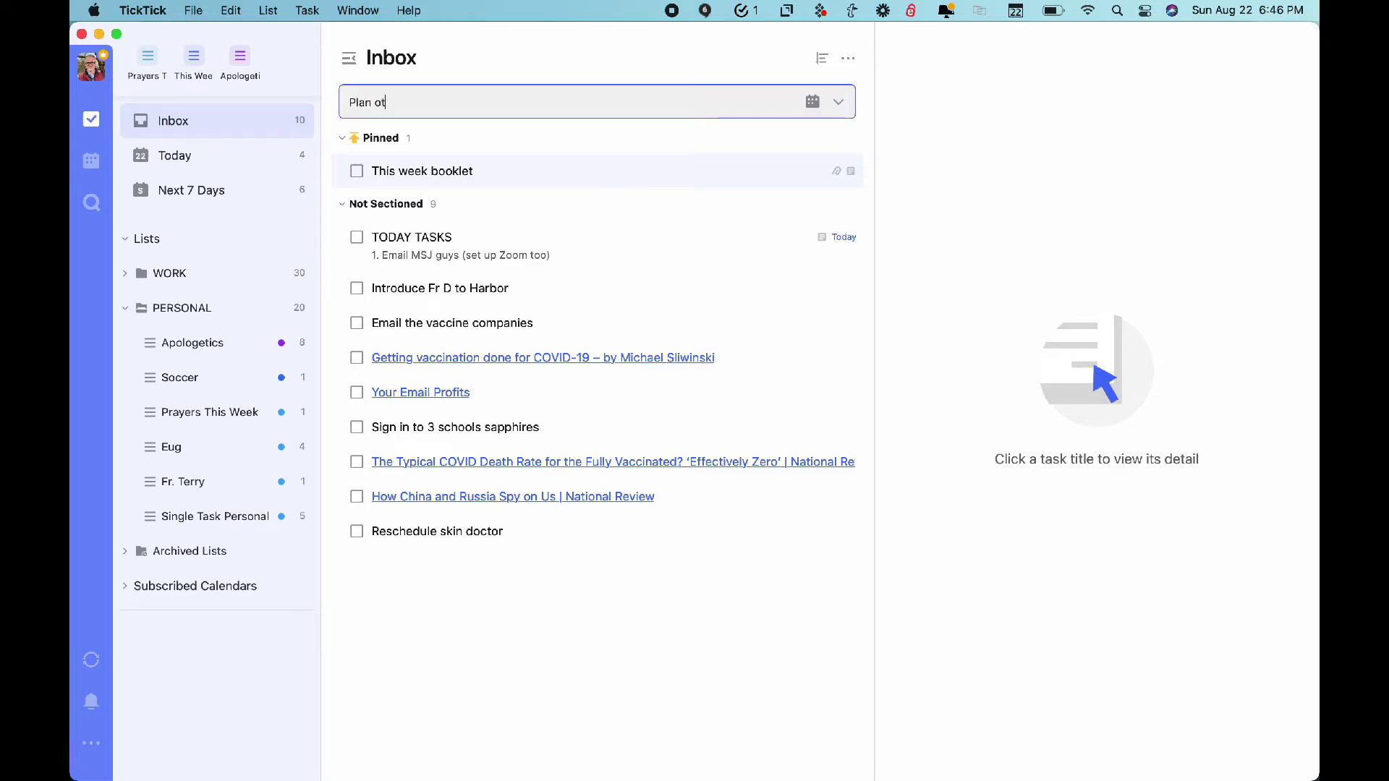
type("t the retreat for ")
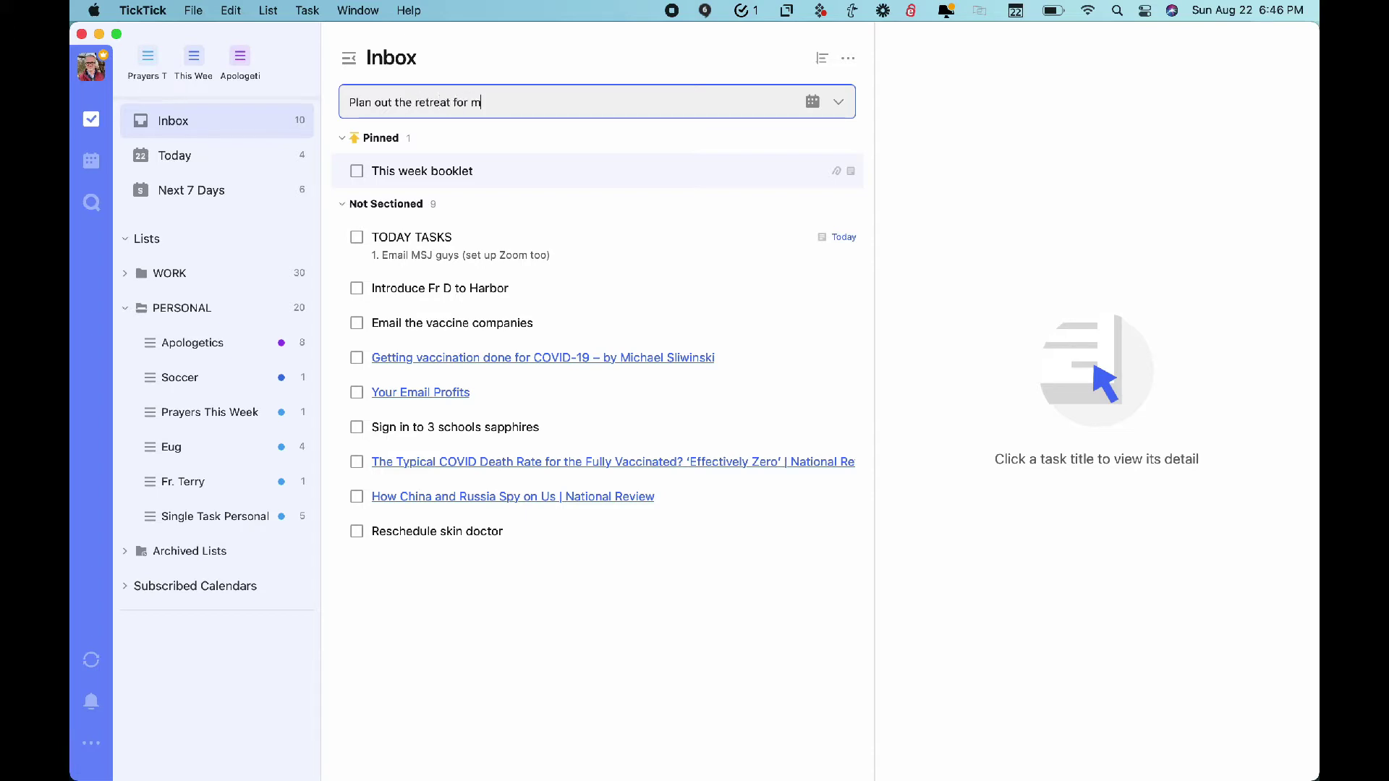
type("members")
key("Return")
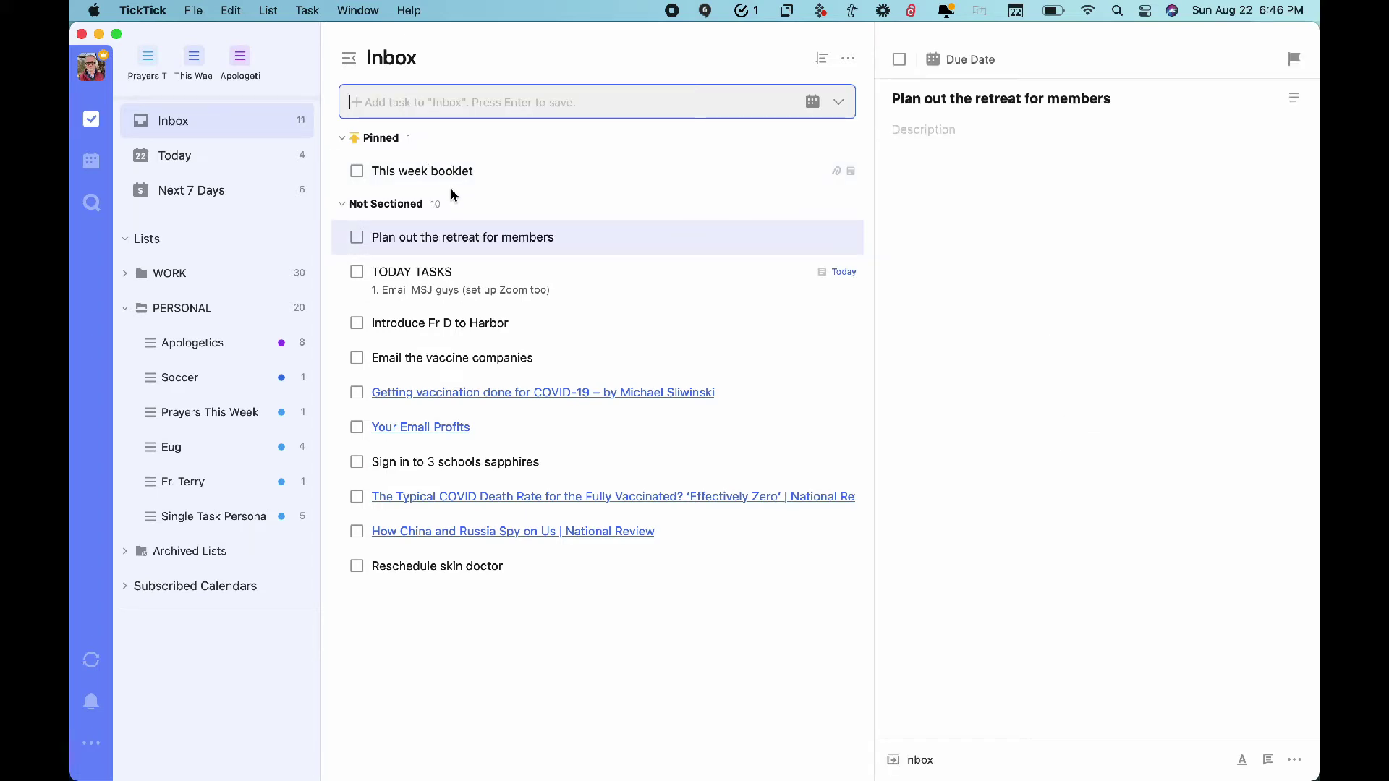
Step: Write Step One, Step Two and Step Three on separate lines in the task description
left_click(994, 182)
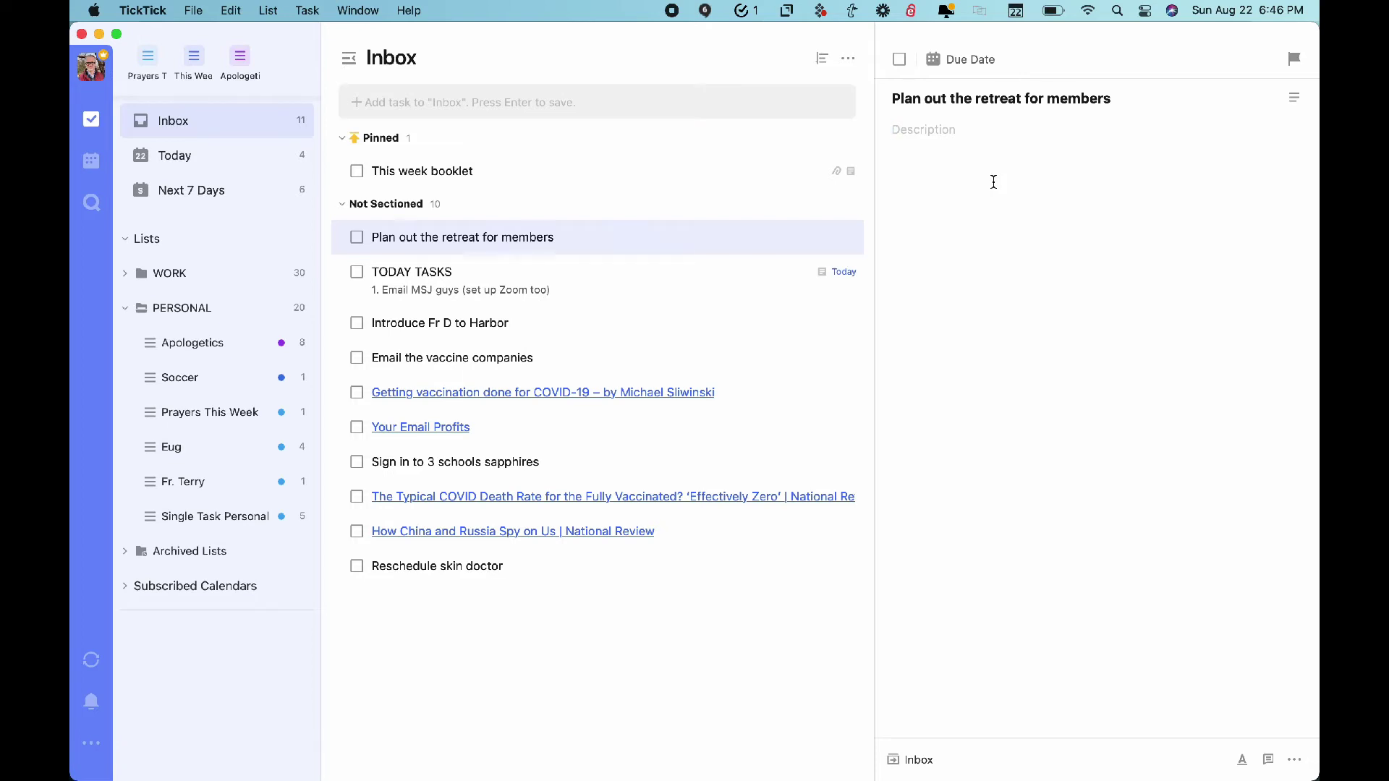
type("Step One  ")
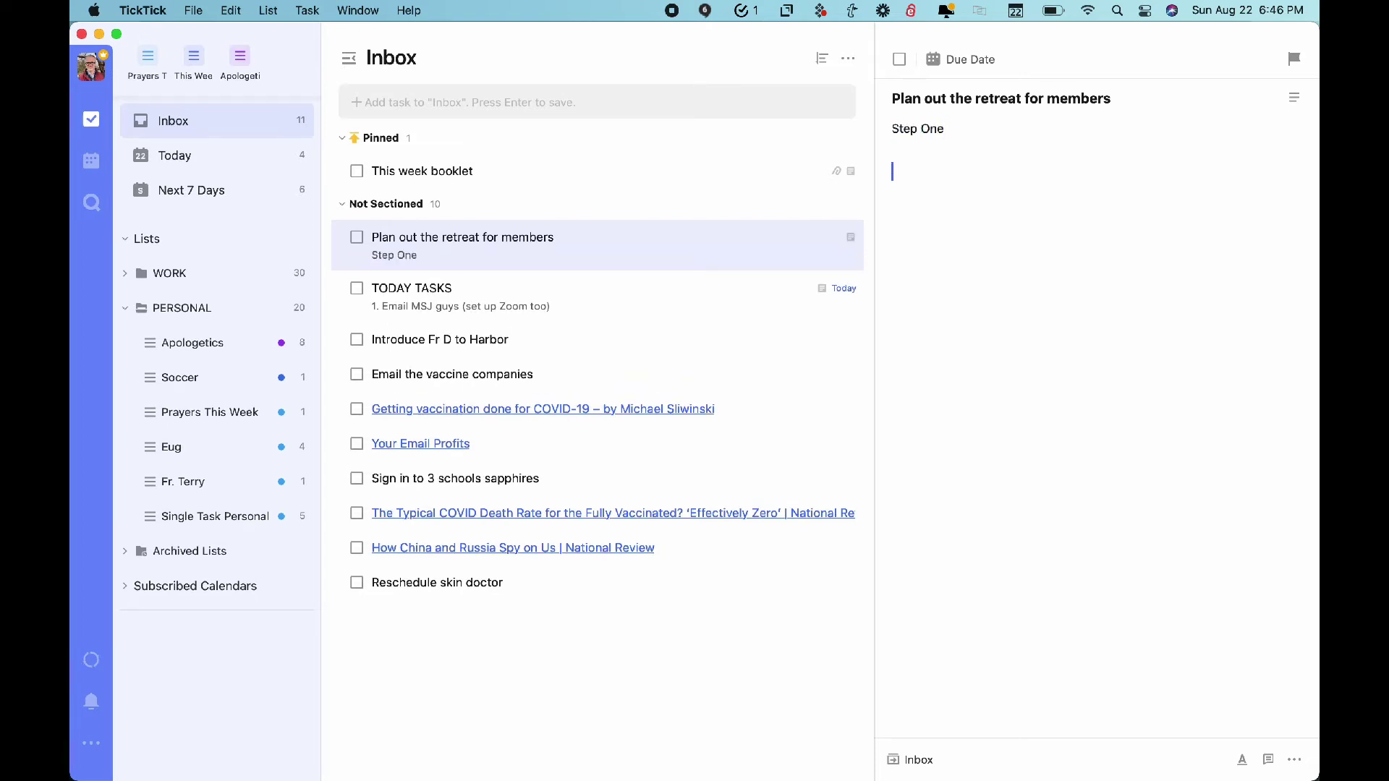
type("Step Two")
key("Return")
type("Step Three")
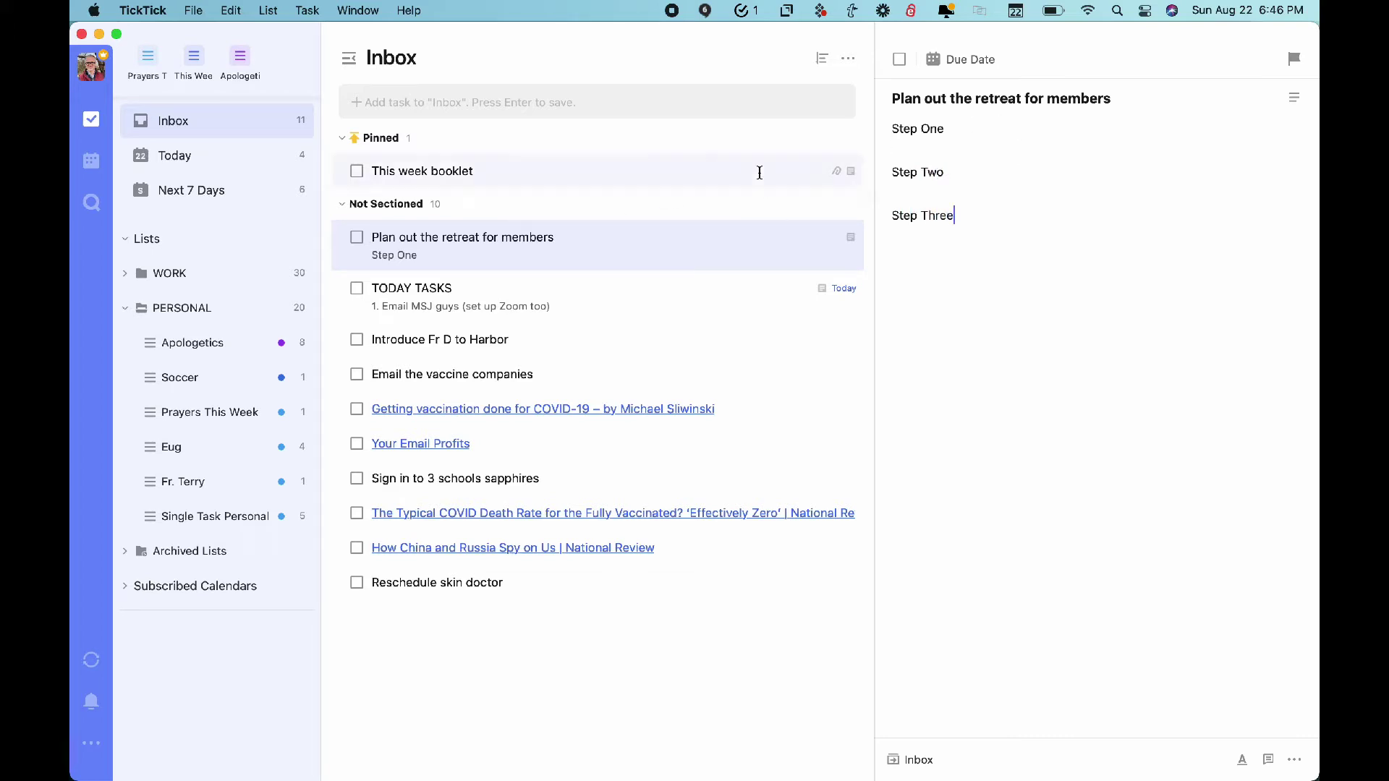
Step: Add the italic note 'don't forget about the canva graphics' under Step One
left_click(952, 128)
key("Return")
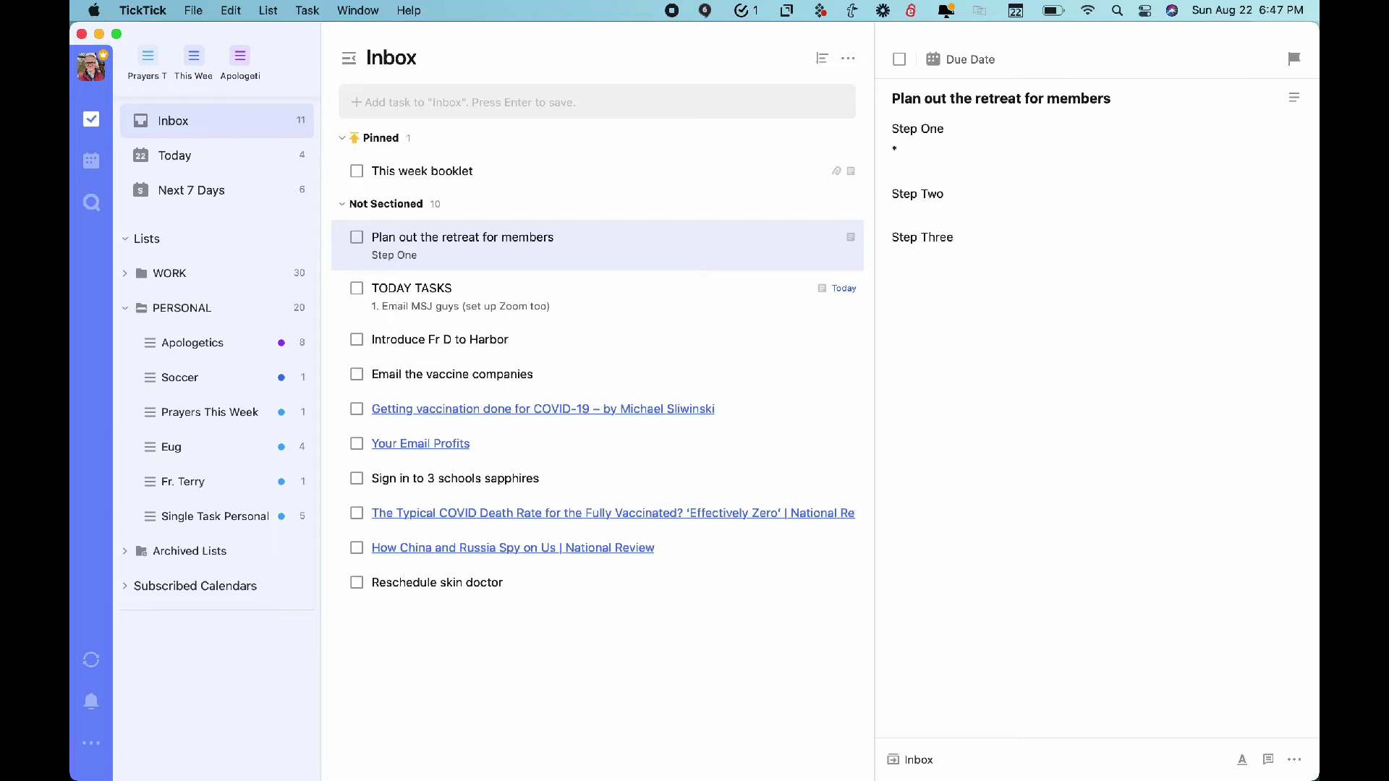
type("*don't forget about the canv")
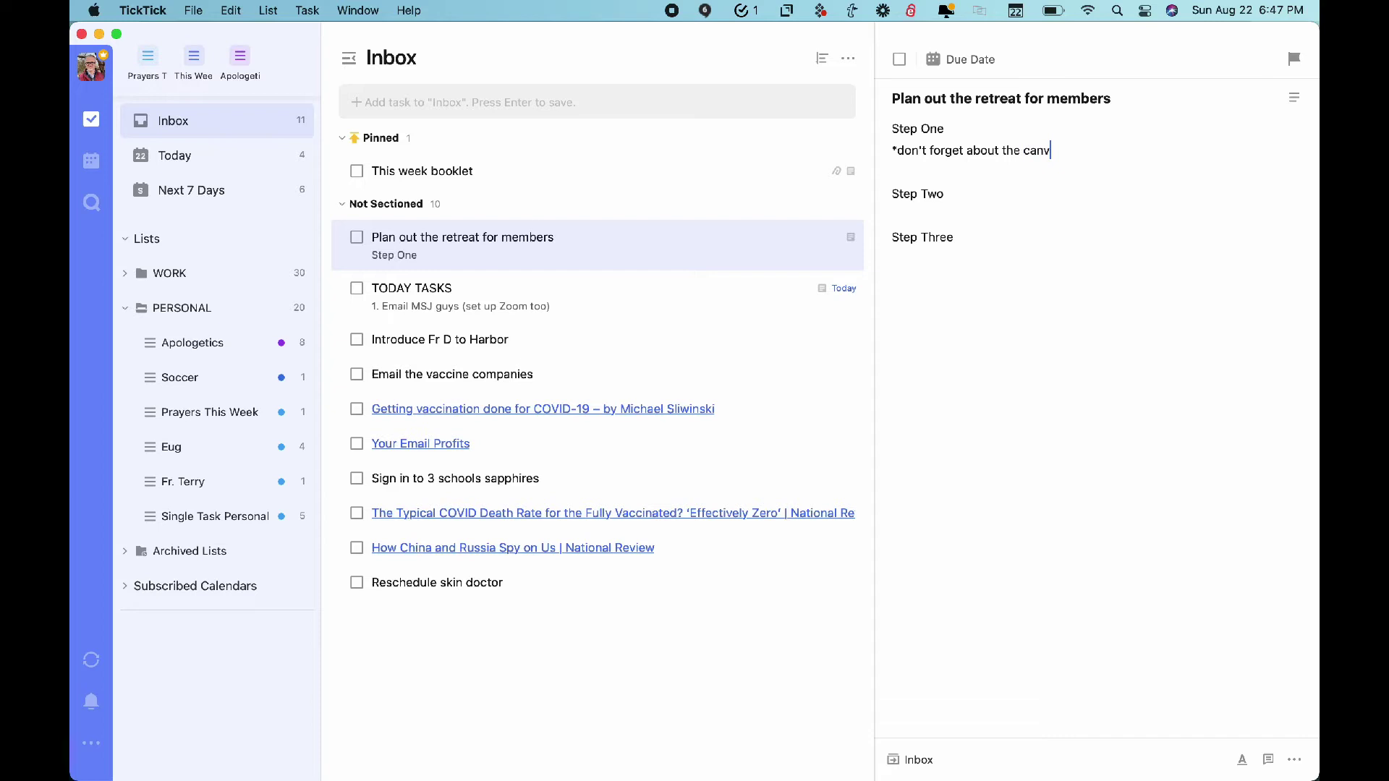
type("a graphics*")
key("Return")
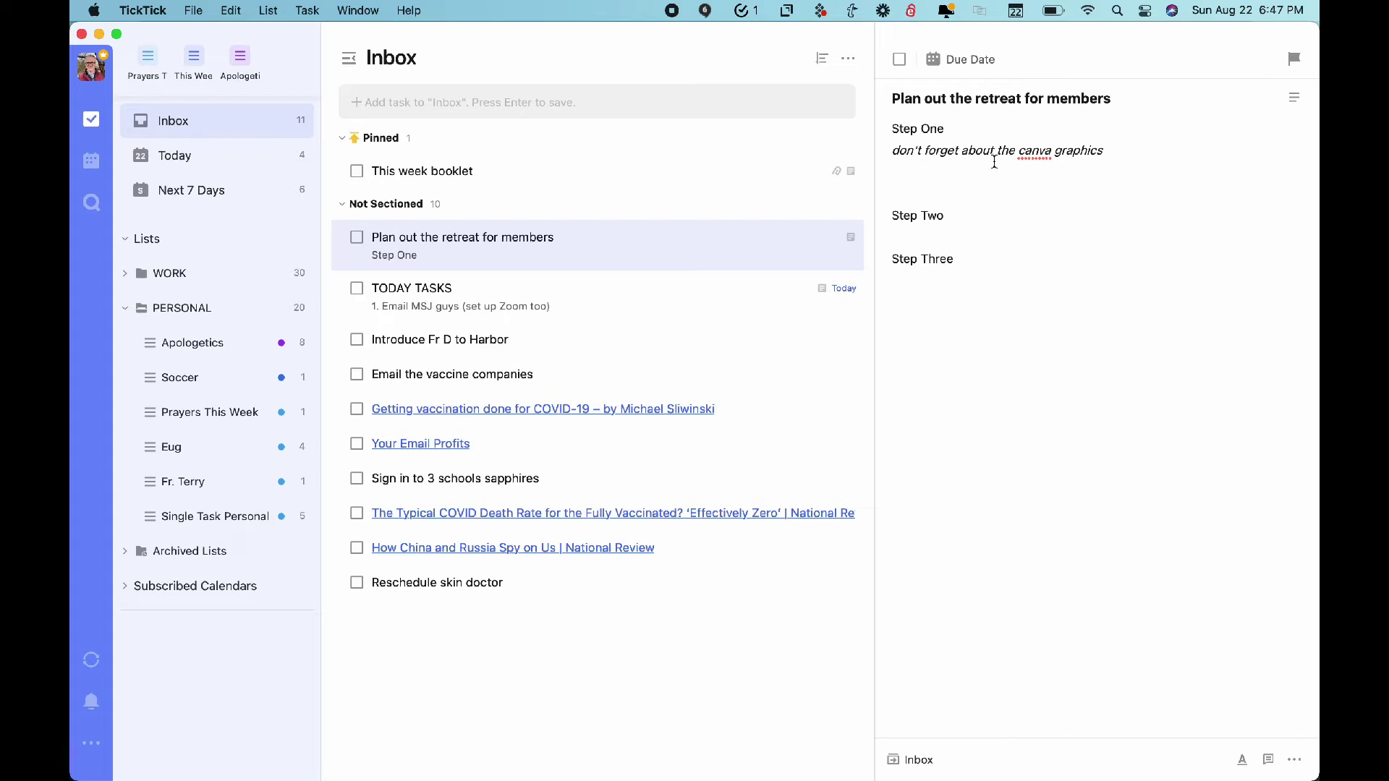
Step: Cycle through the pinned Apologetics, This Week and Prayers This Week lists, ending on Prayers This Week
left_click(239, 56)
left_click(195, 59)
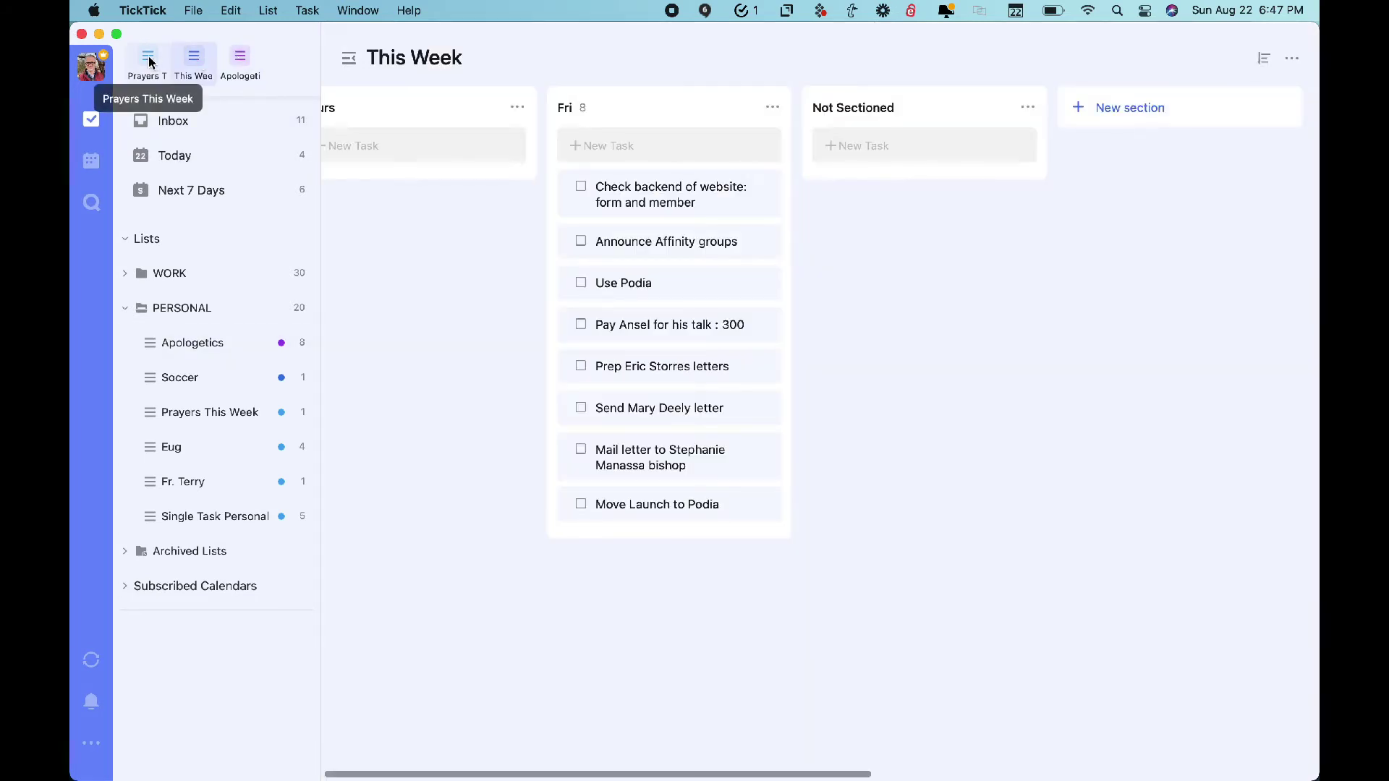
left_click(149, 60)
left_click(193, 58)
left_click(248, 60)
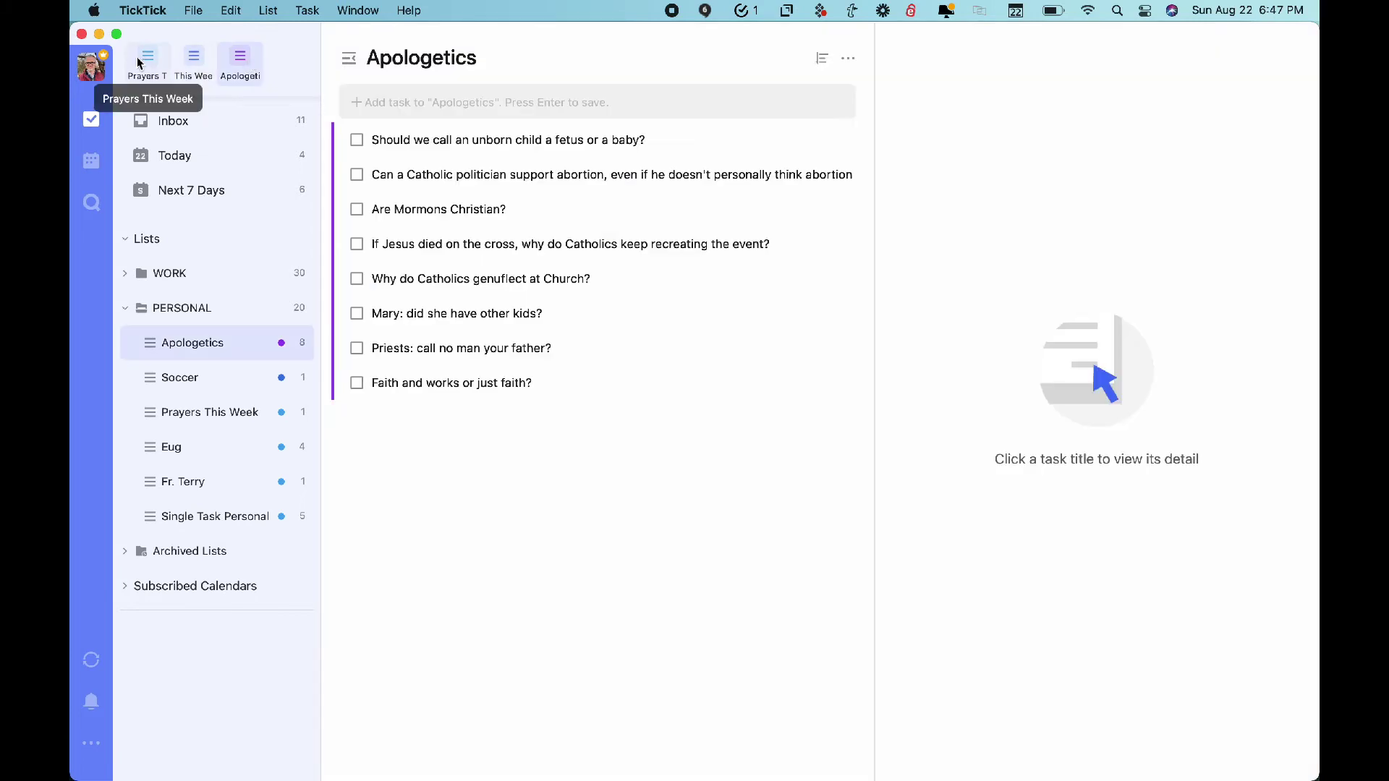
left_click(139, 63)
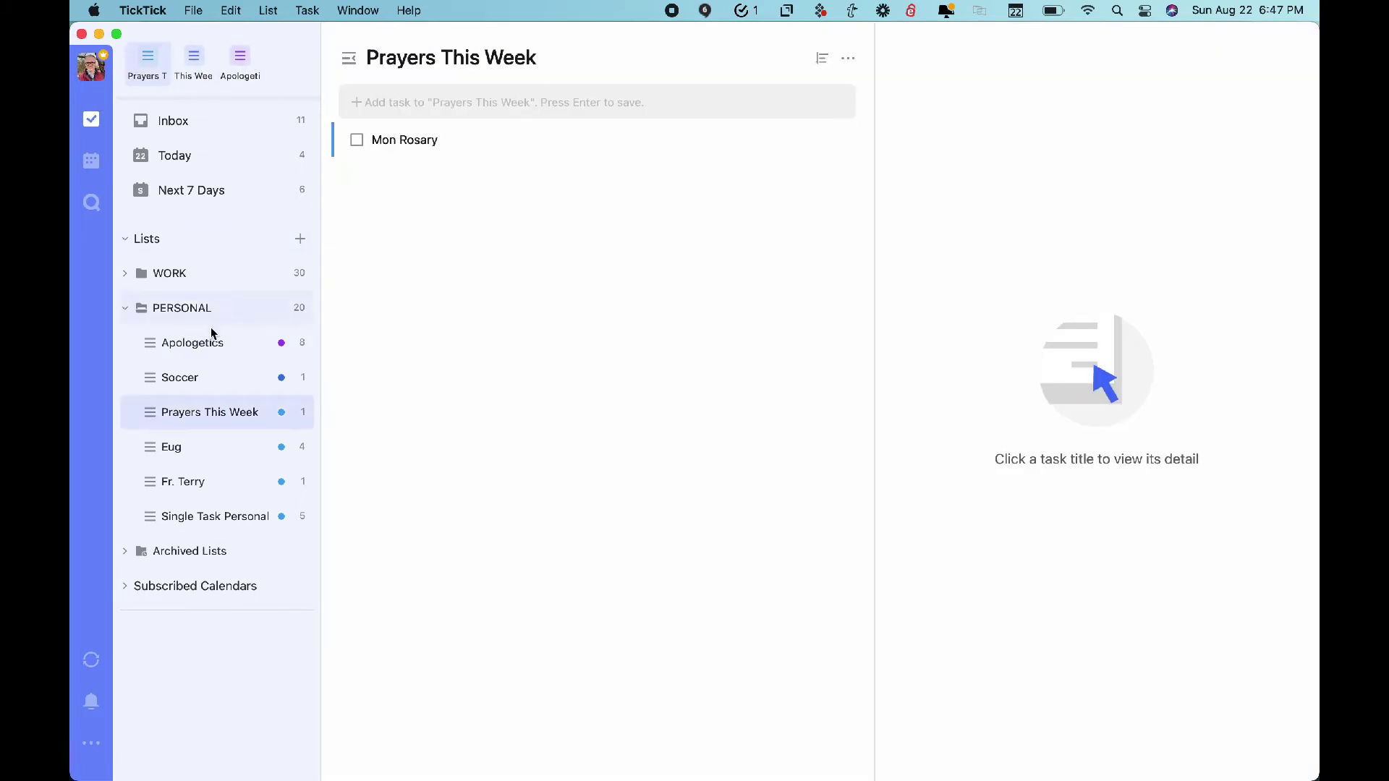
Step: Unpin the Apologetics list, pin it again from the sidebar, then hide the sidebar
right_click(243, 63)
left_click(269, 78)
right_click(223, 344)
left_click(248, 391)
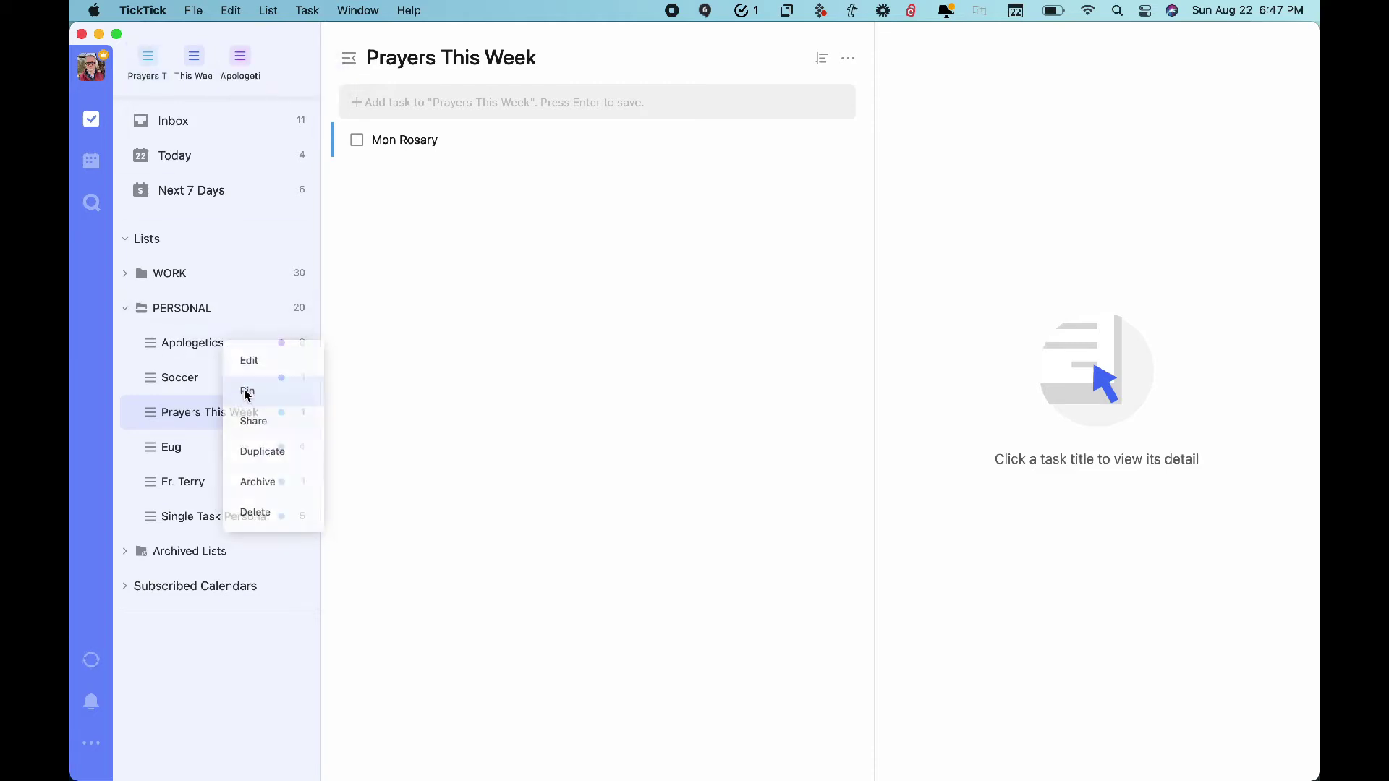
left_click(347, 58)
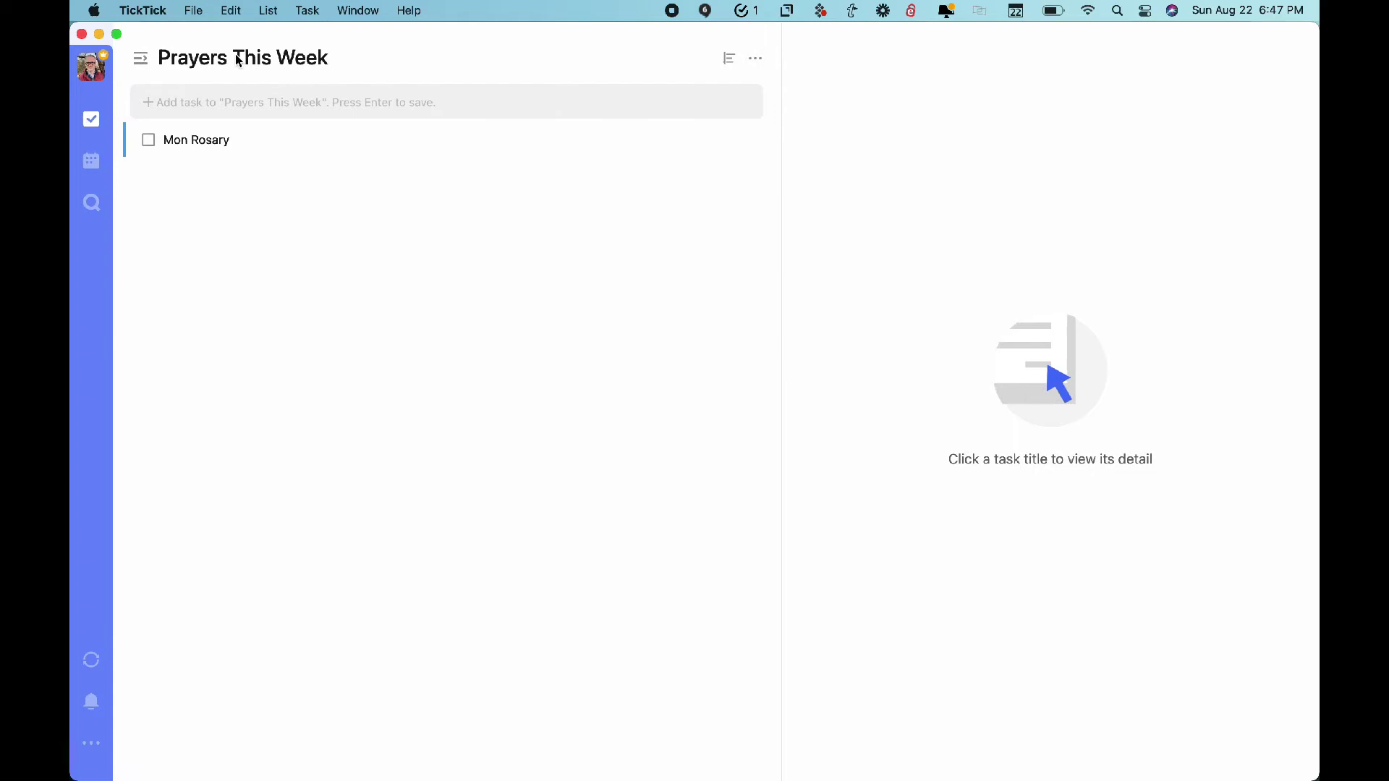
left_click(90, 161)
left_click(92, 203)
left_click(91, 116)
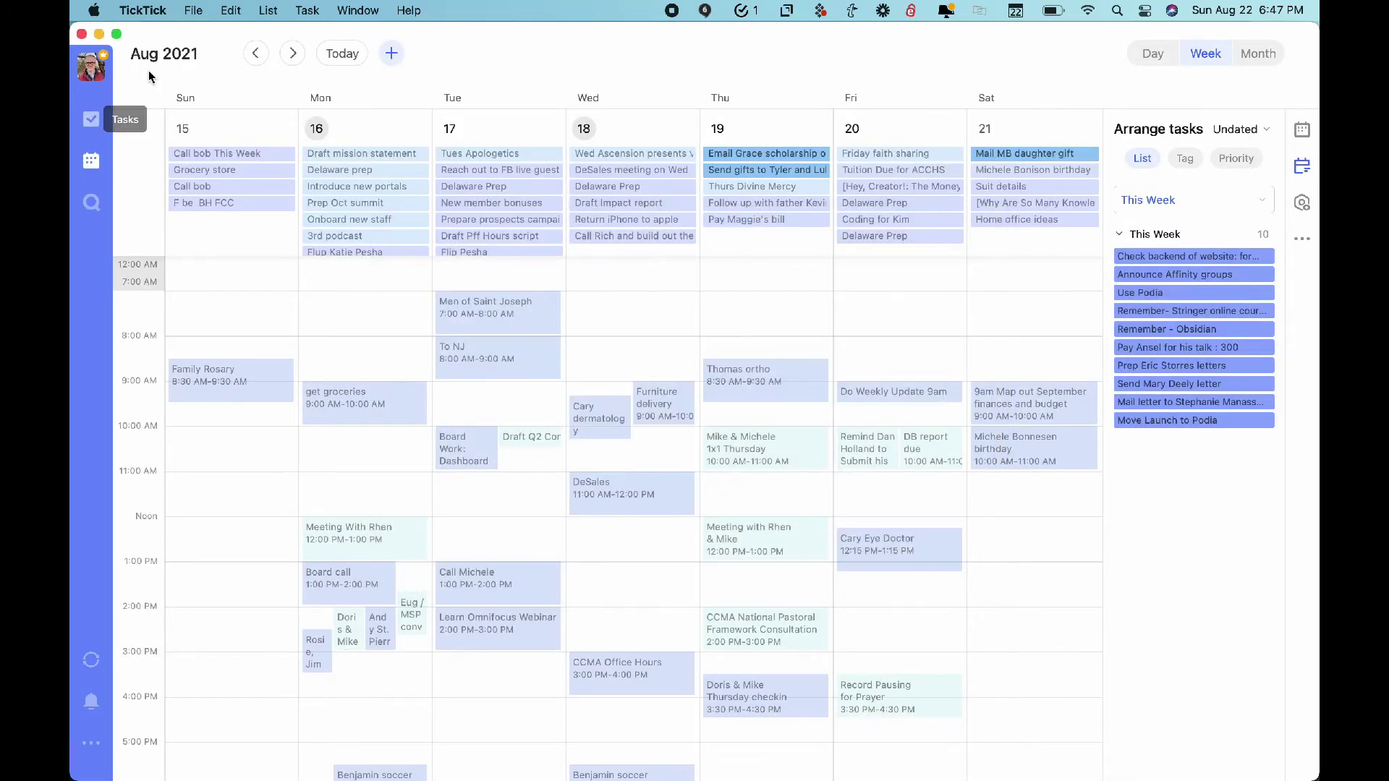
left_click(91, 117)
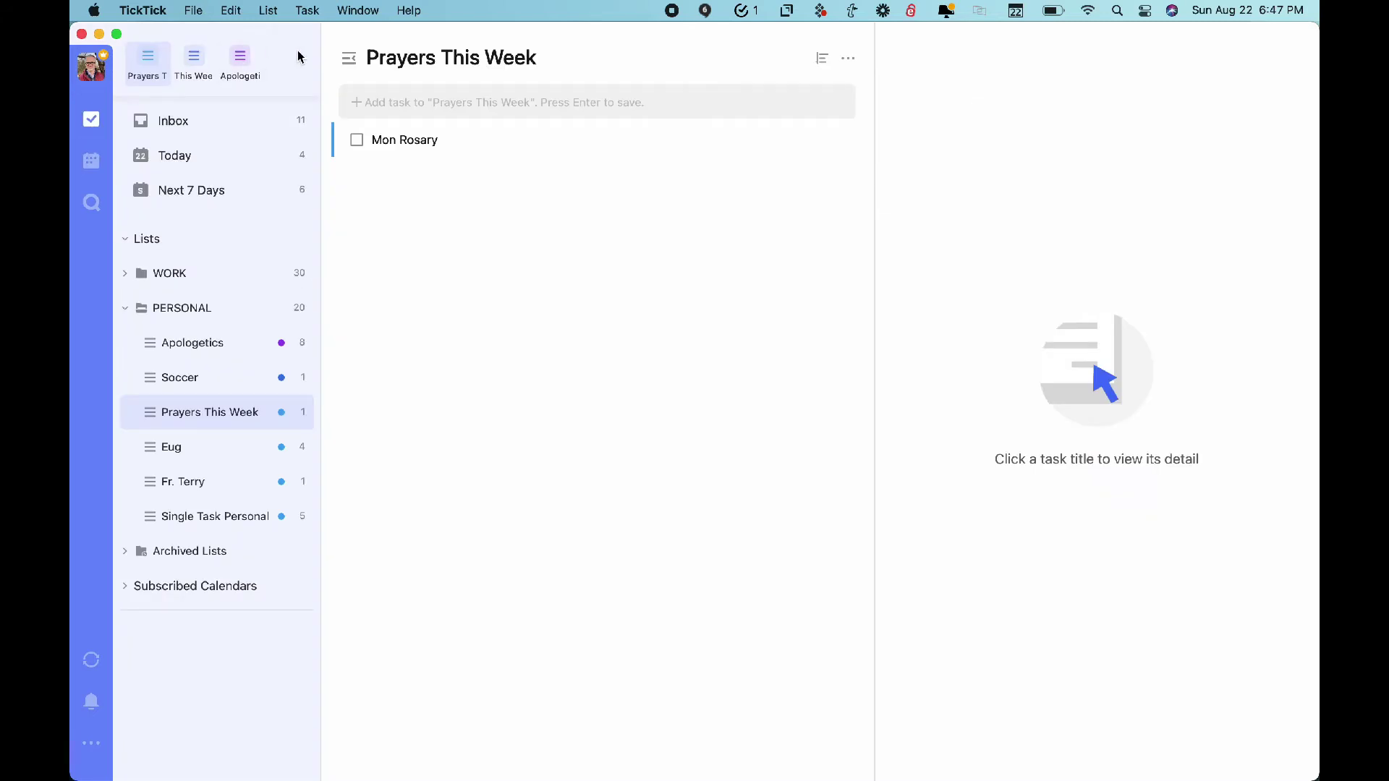
left_click_drag(242, 60, 194, 62)
Step: Open and close search, then try dragging the website backend task onto Saturday in the week calendar
left_click(91, 205)
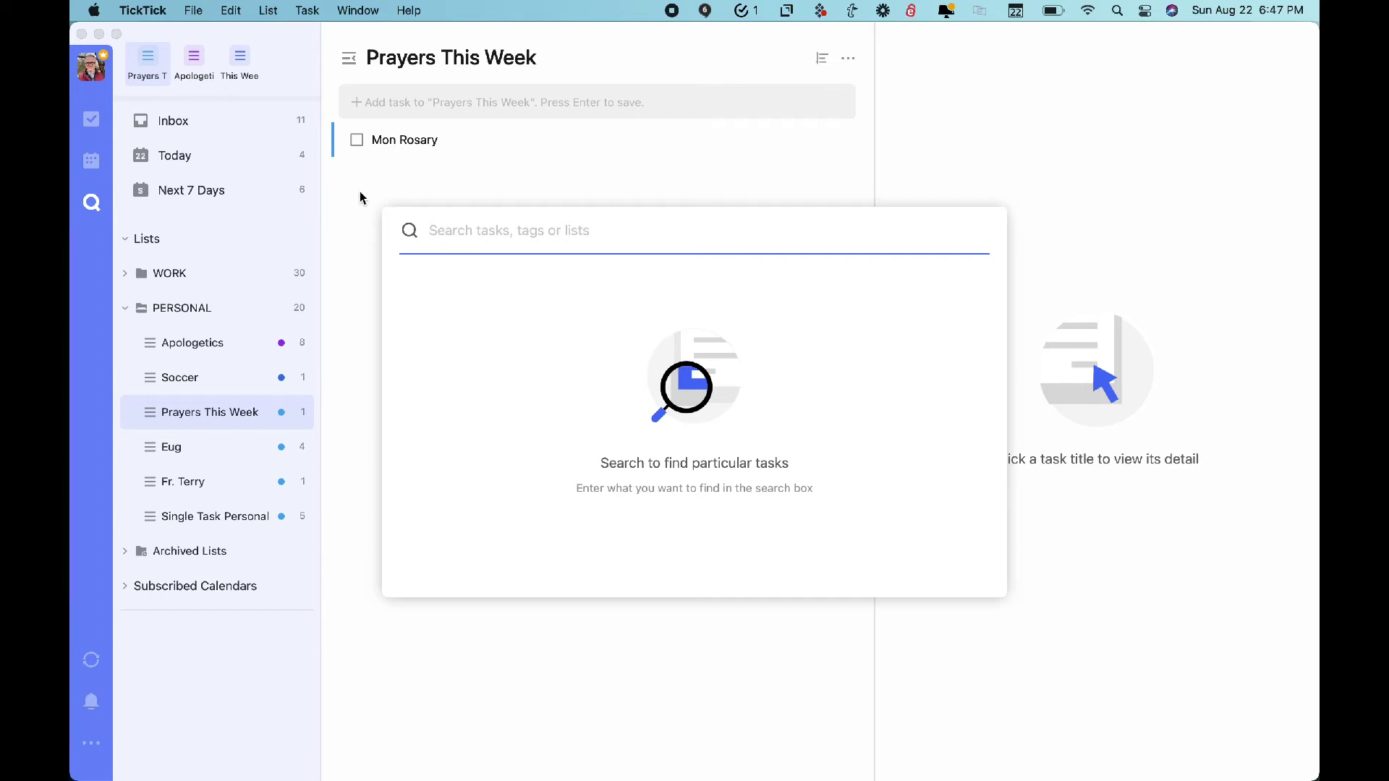
left_click(90, 120)
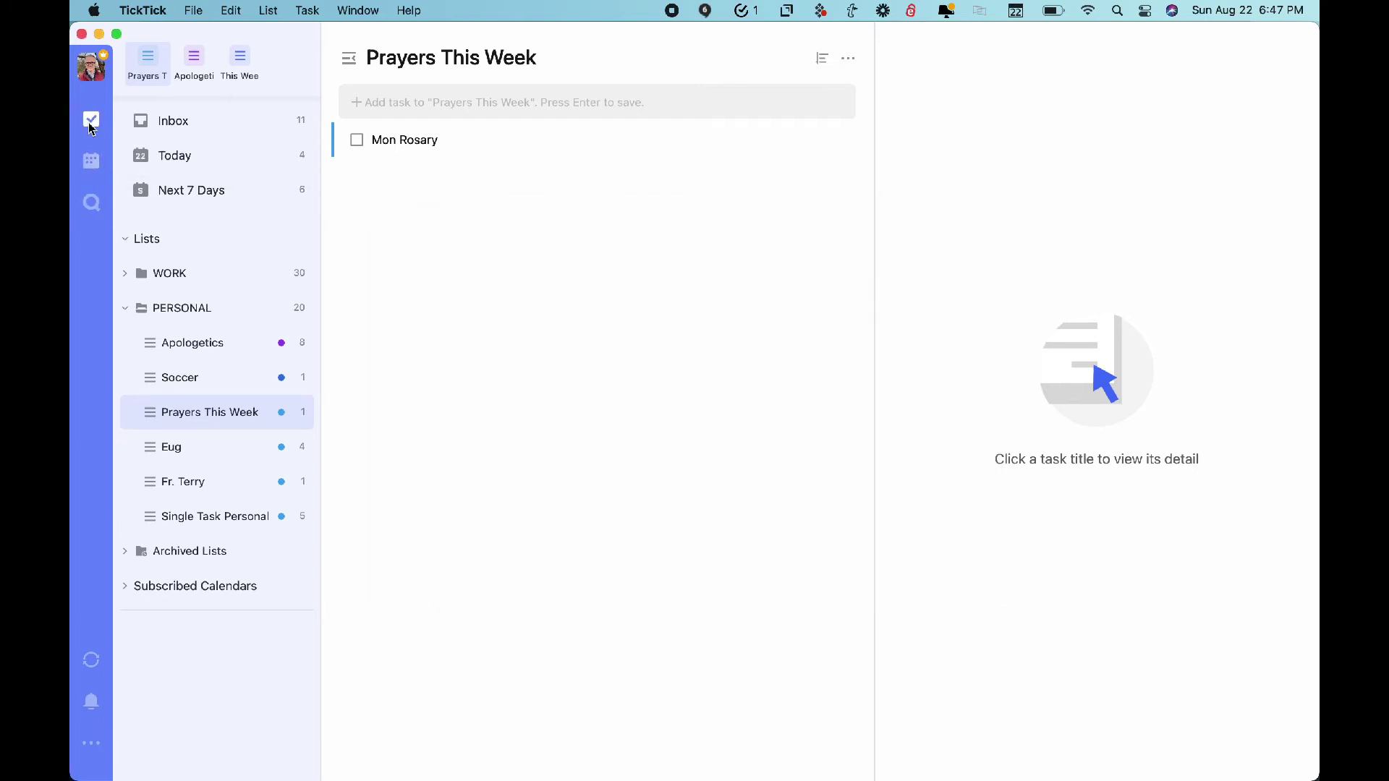
left_click(88, 161)
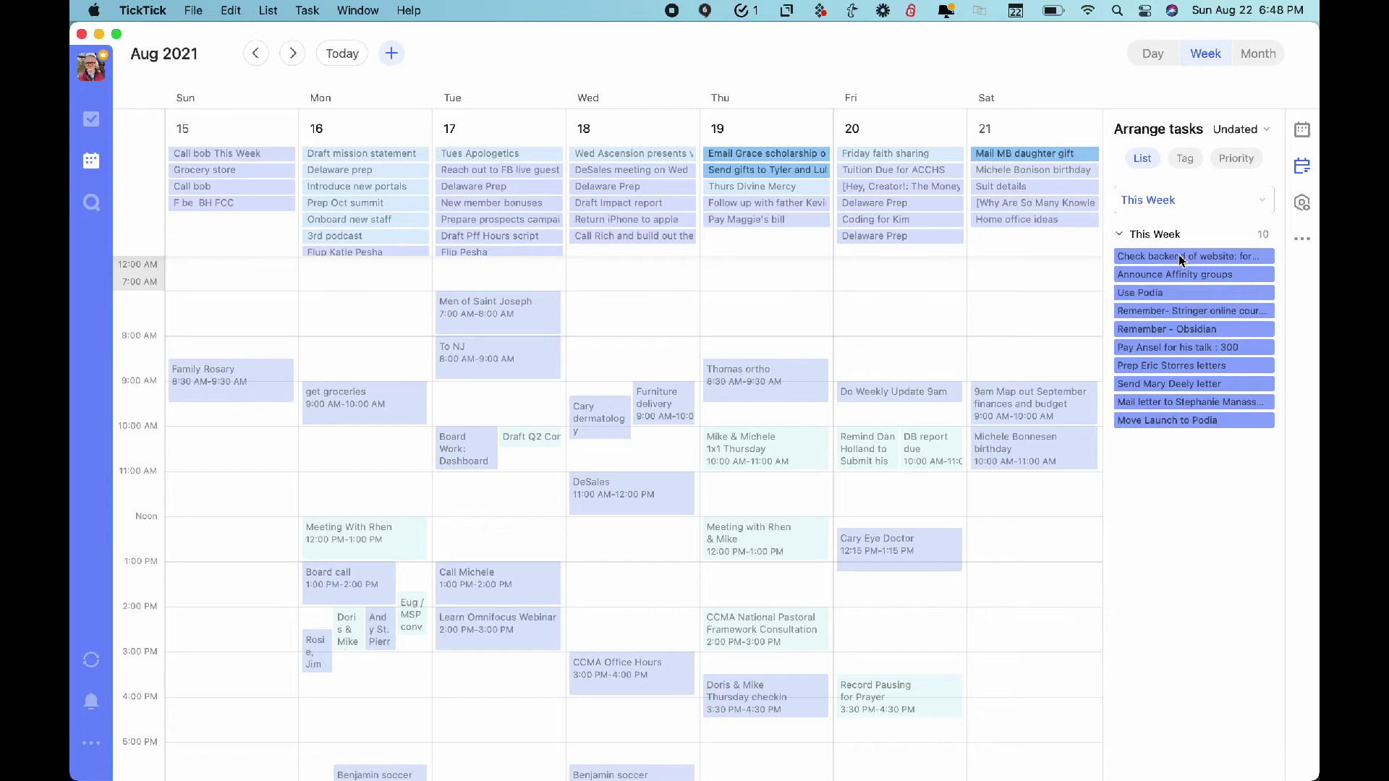
left_click_drag(1180, 261, 1155, 292)
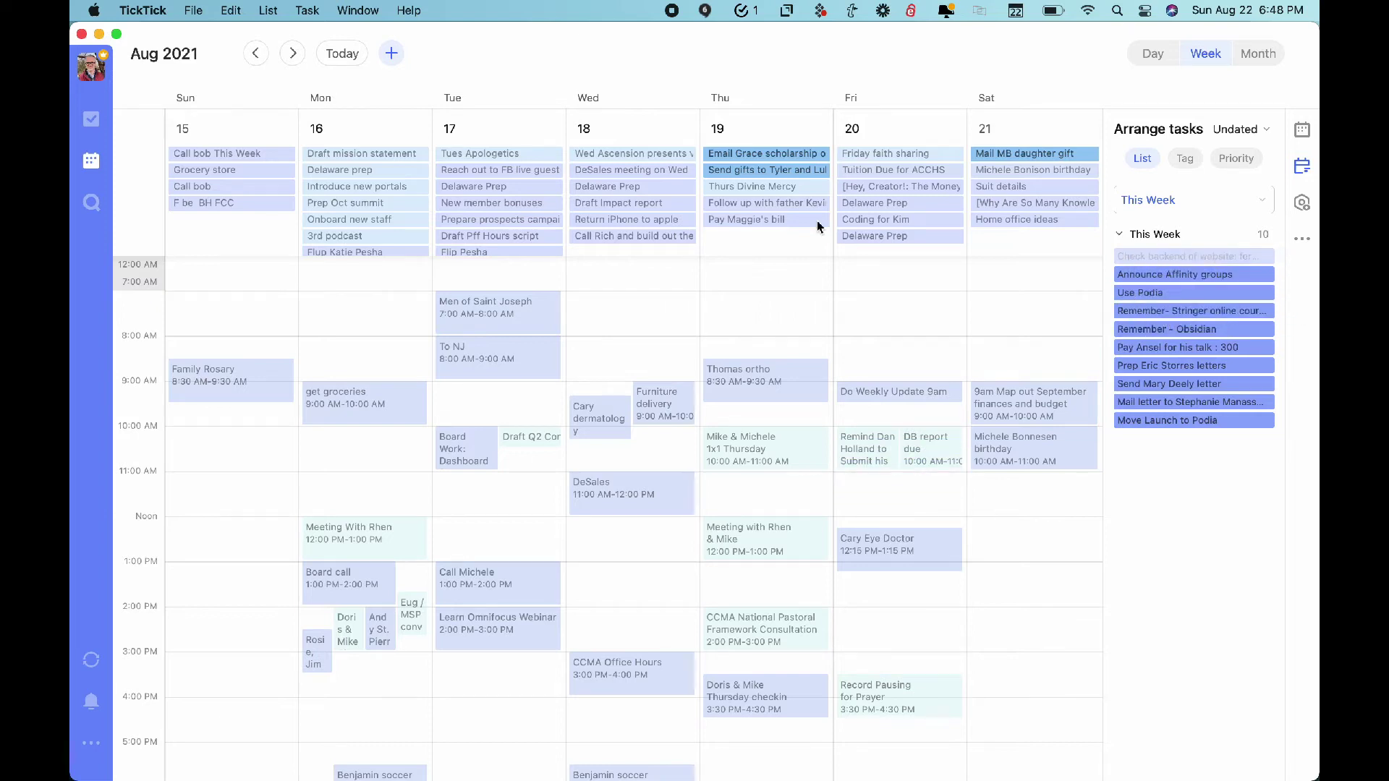
Step: Return to the Inbox and browse task details from This week booklet to Email the vaccine companies
left_click(90, 123)
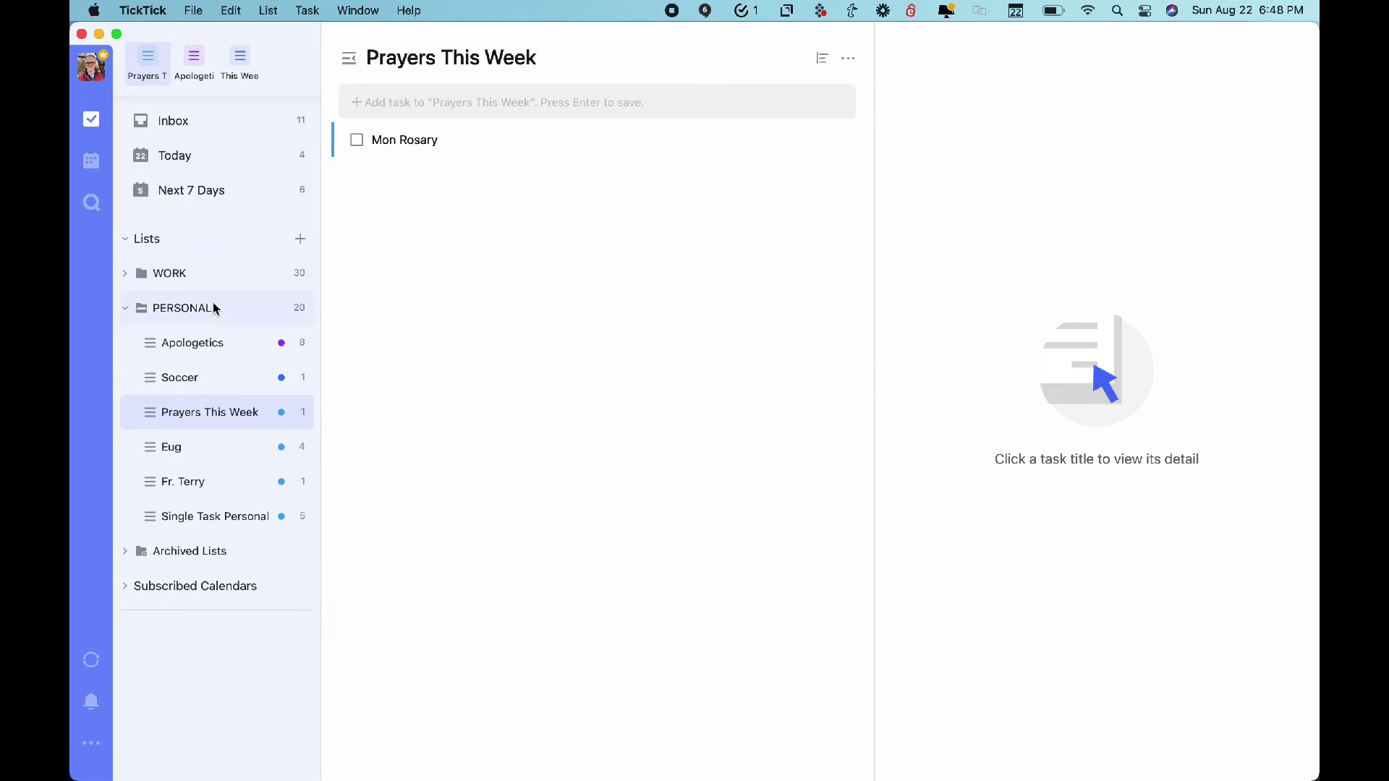
left_click(200, 128)
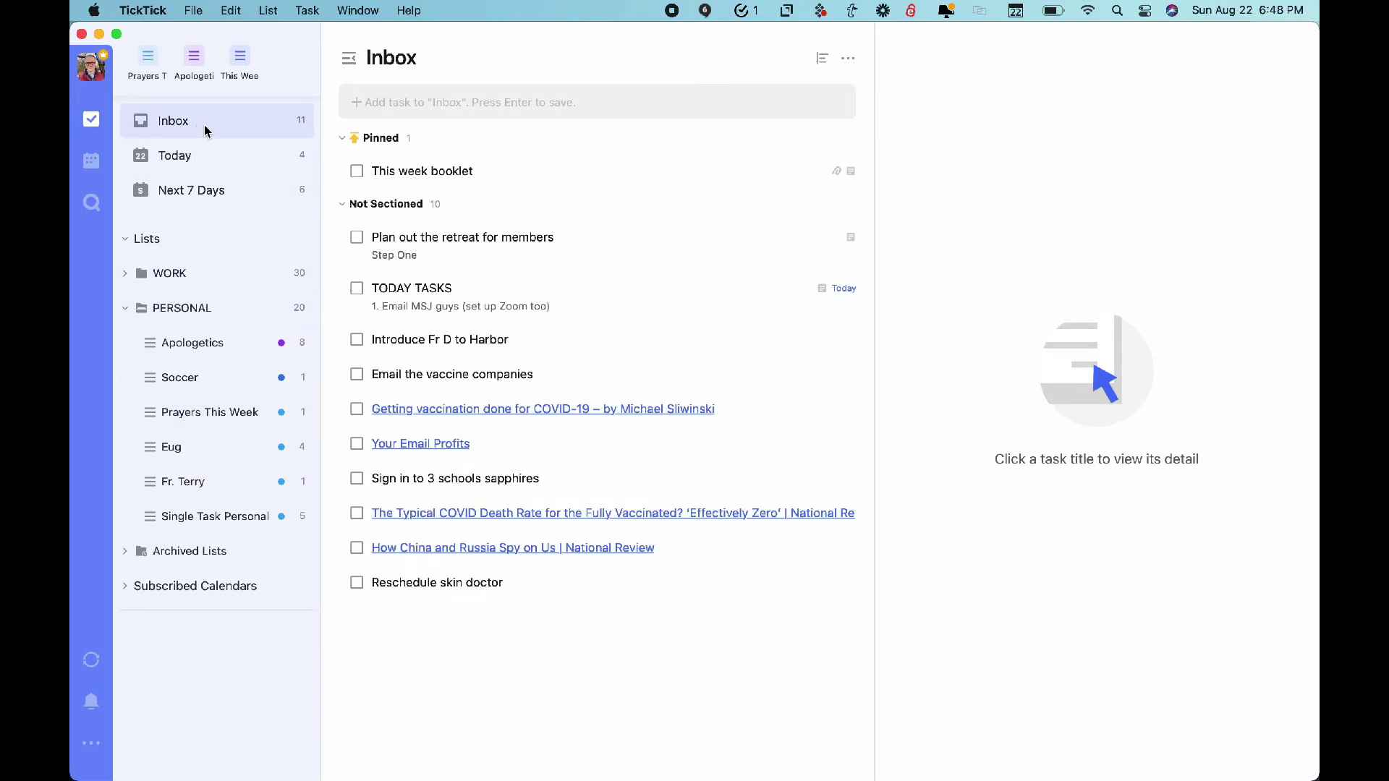
left_click(420, 172)
left_click(432, 244)
left_click(455, 289)
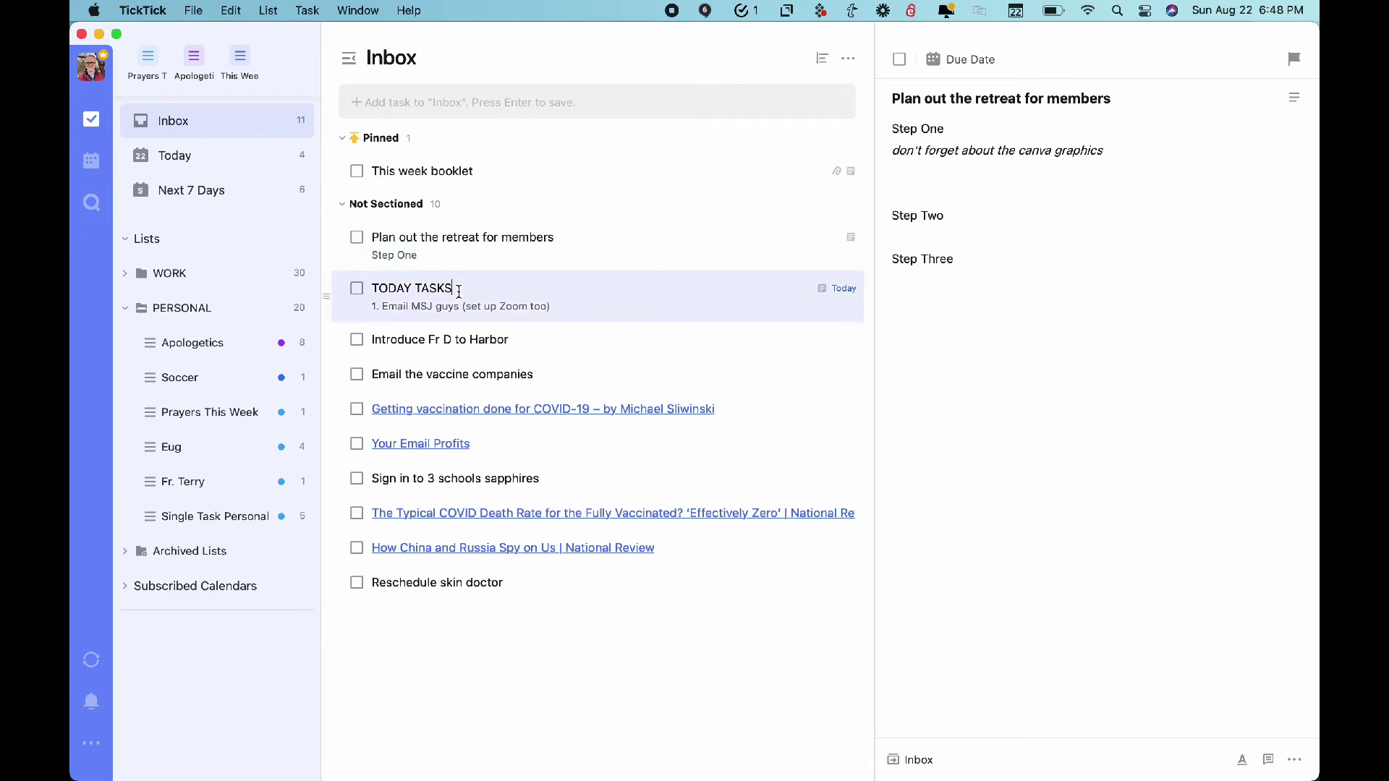
left_click(467, 340)
left_click(502, 374)
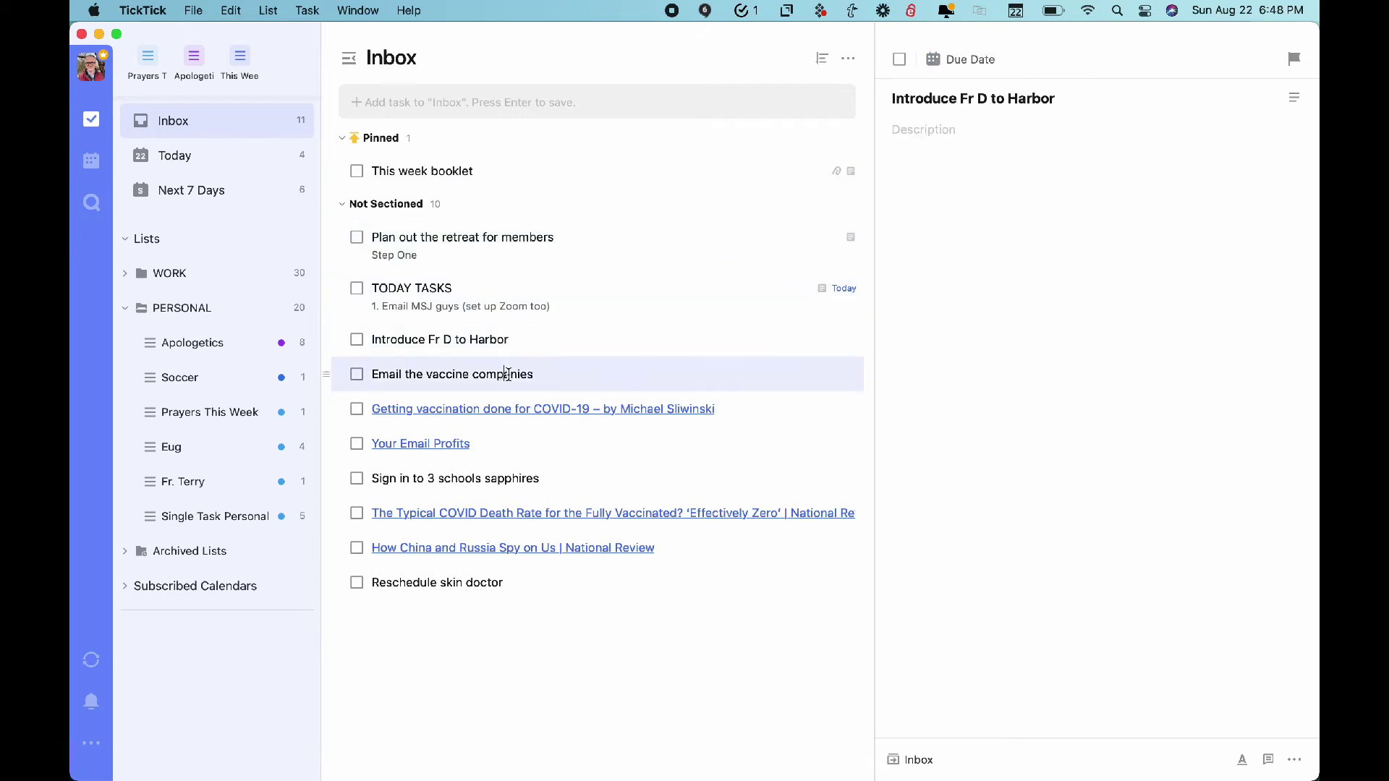
Step: Check the remaining Inbox tasks, open the National Review article in Safari, then close it
left_click(723, 409)
left_click(634, 443)
left_click(621, 484)
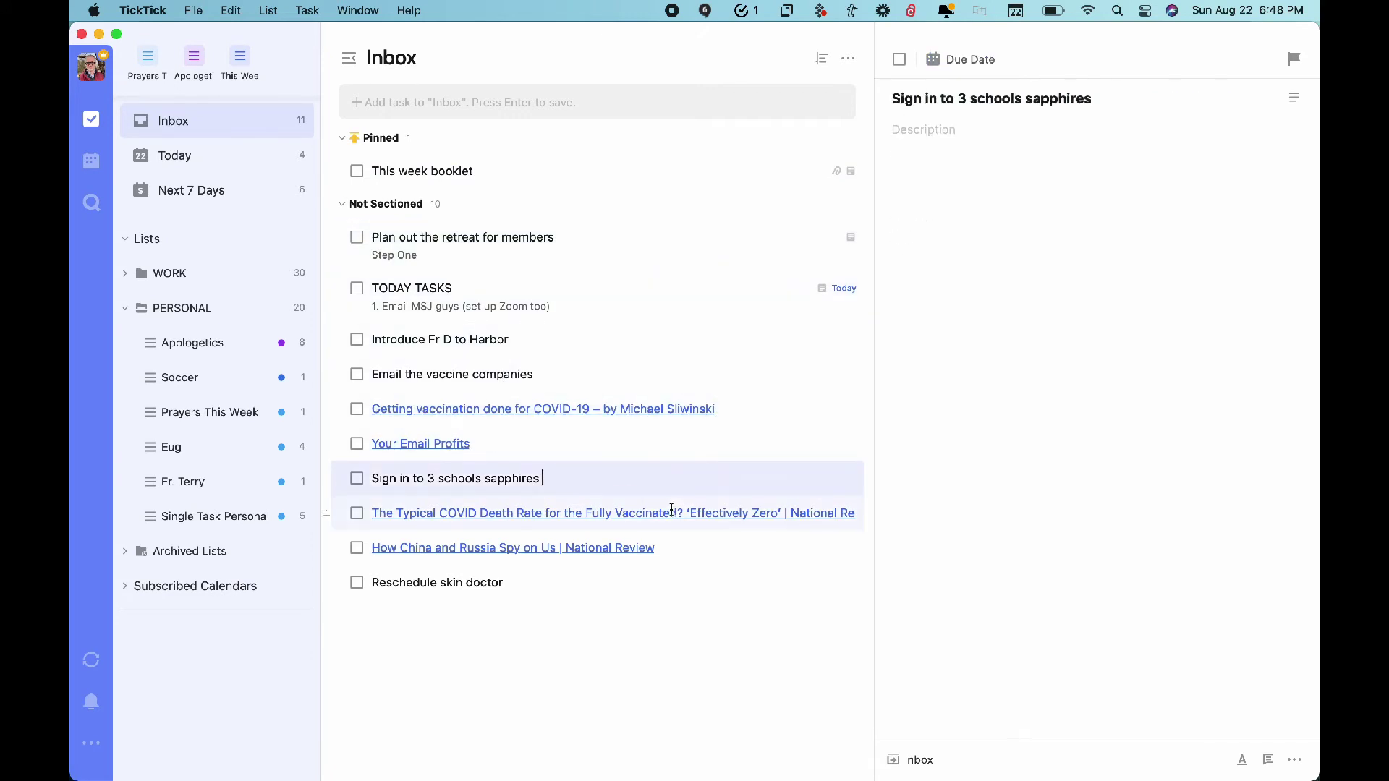
left_click(671, 512)
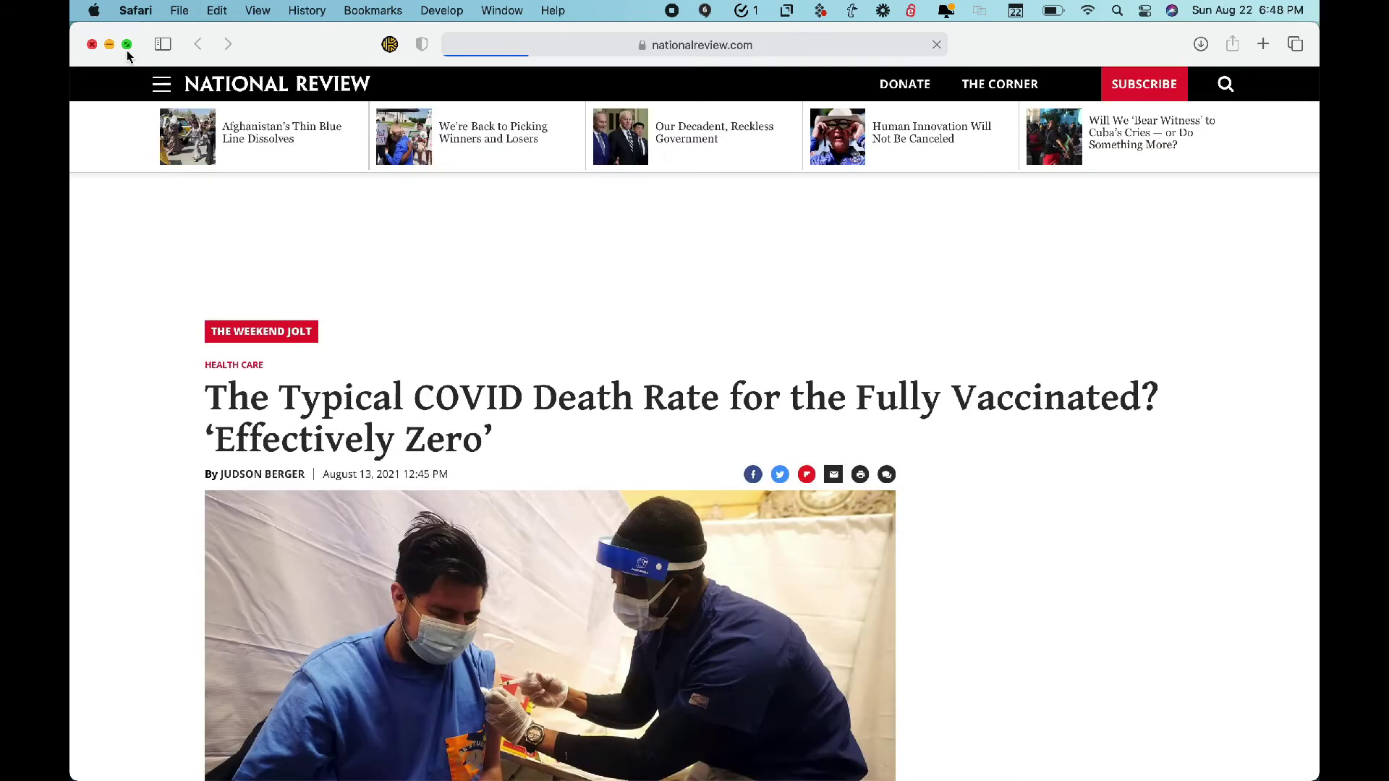
left_click(92, 44)
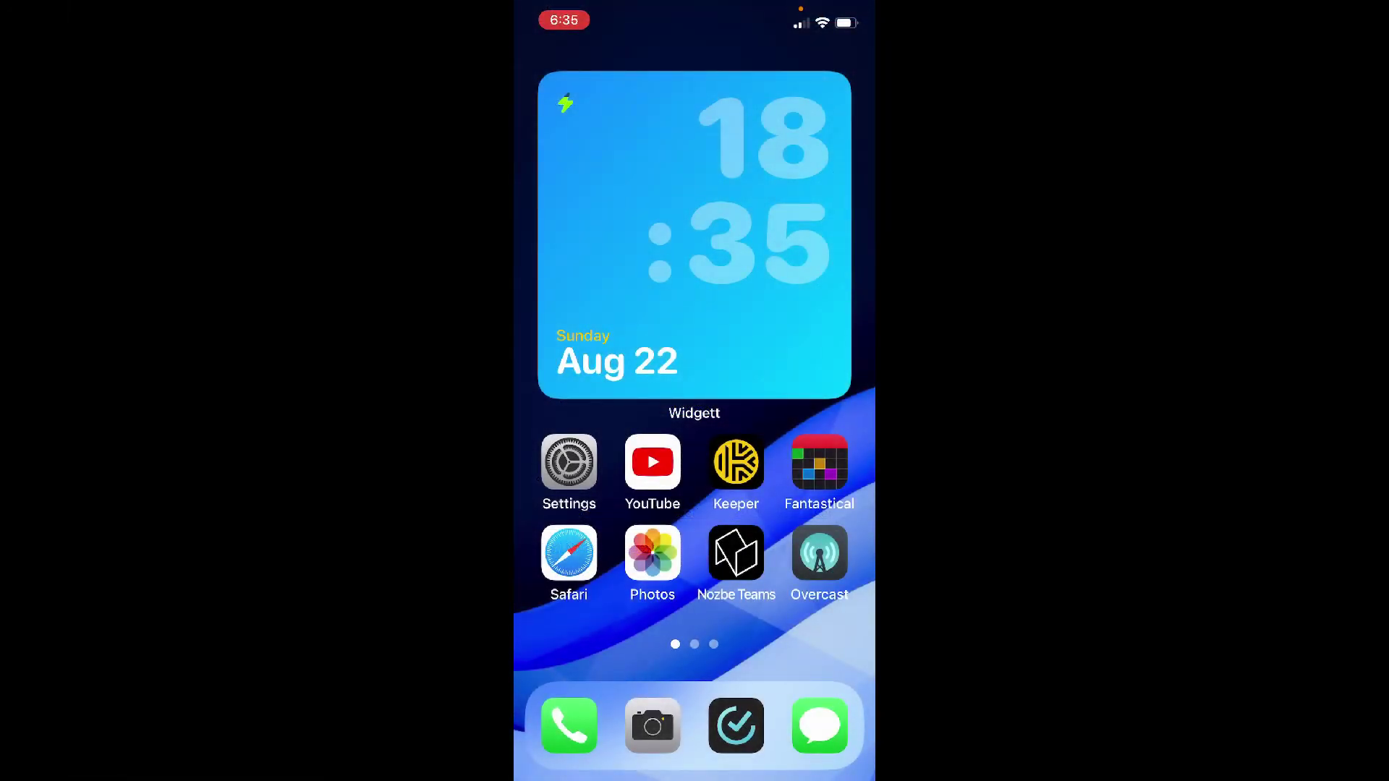
Step: Launch TickTick on the iPhone and pull down the Inbox several times to sync it
left_click(735, 726)
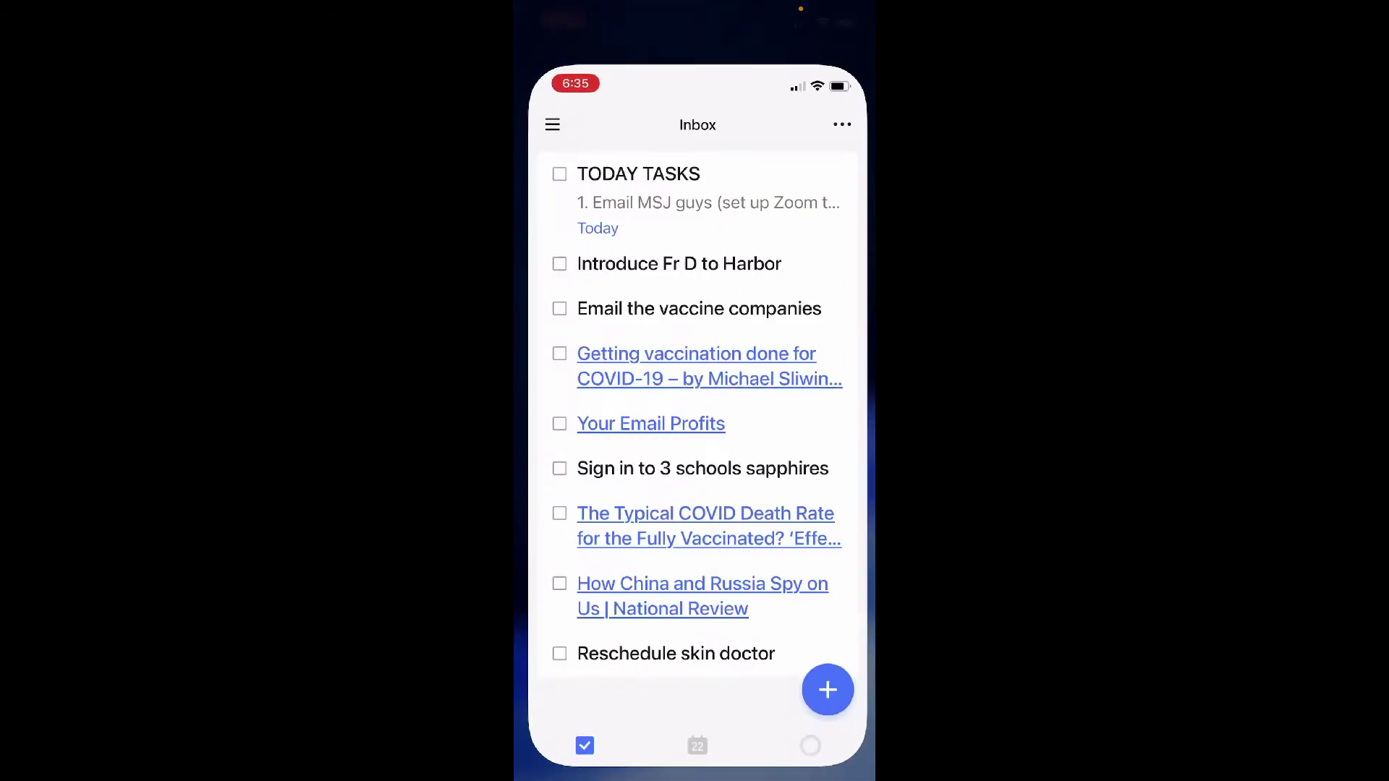
left_click_drag(694, 304, 694, 426)
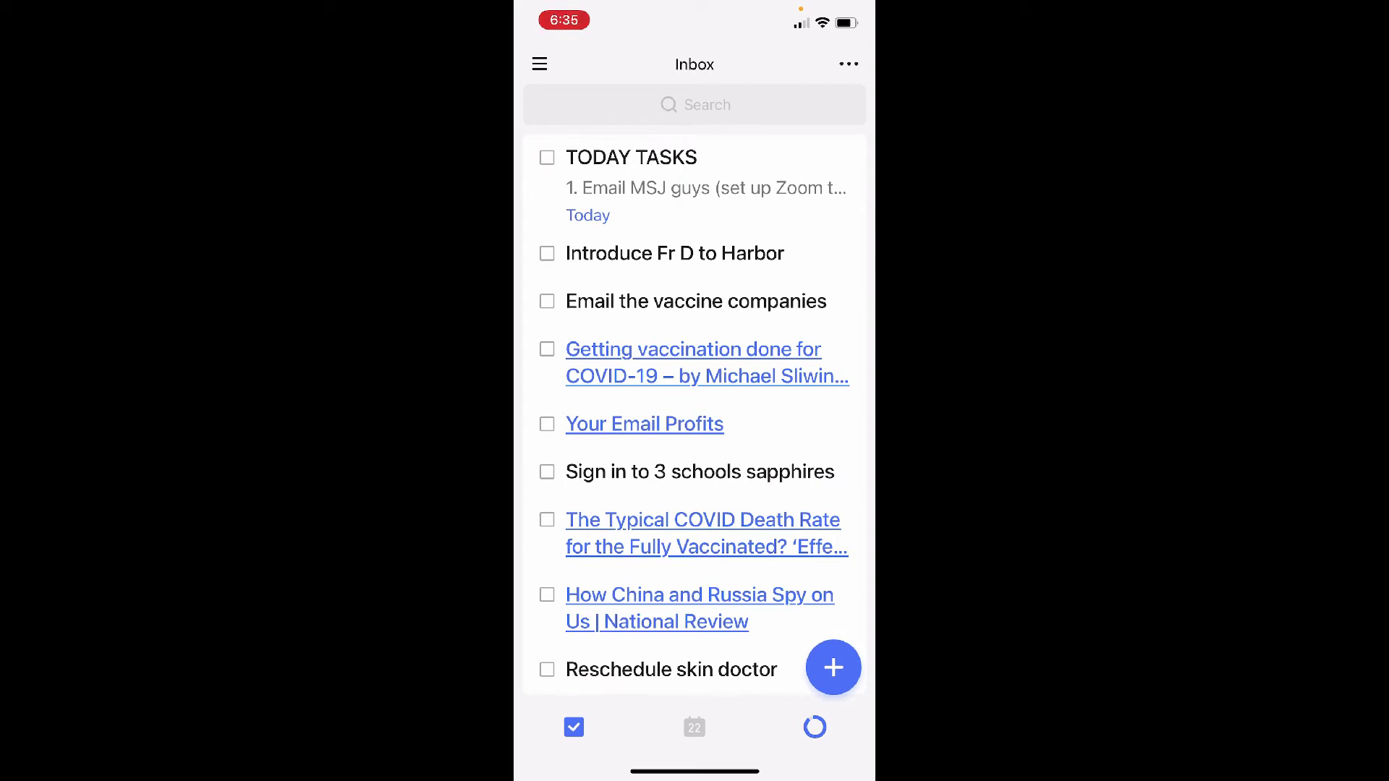
left_click_drag(694, 304, 695, 376)
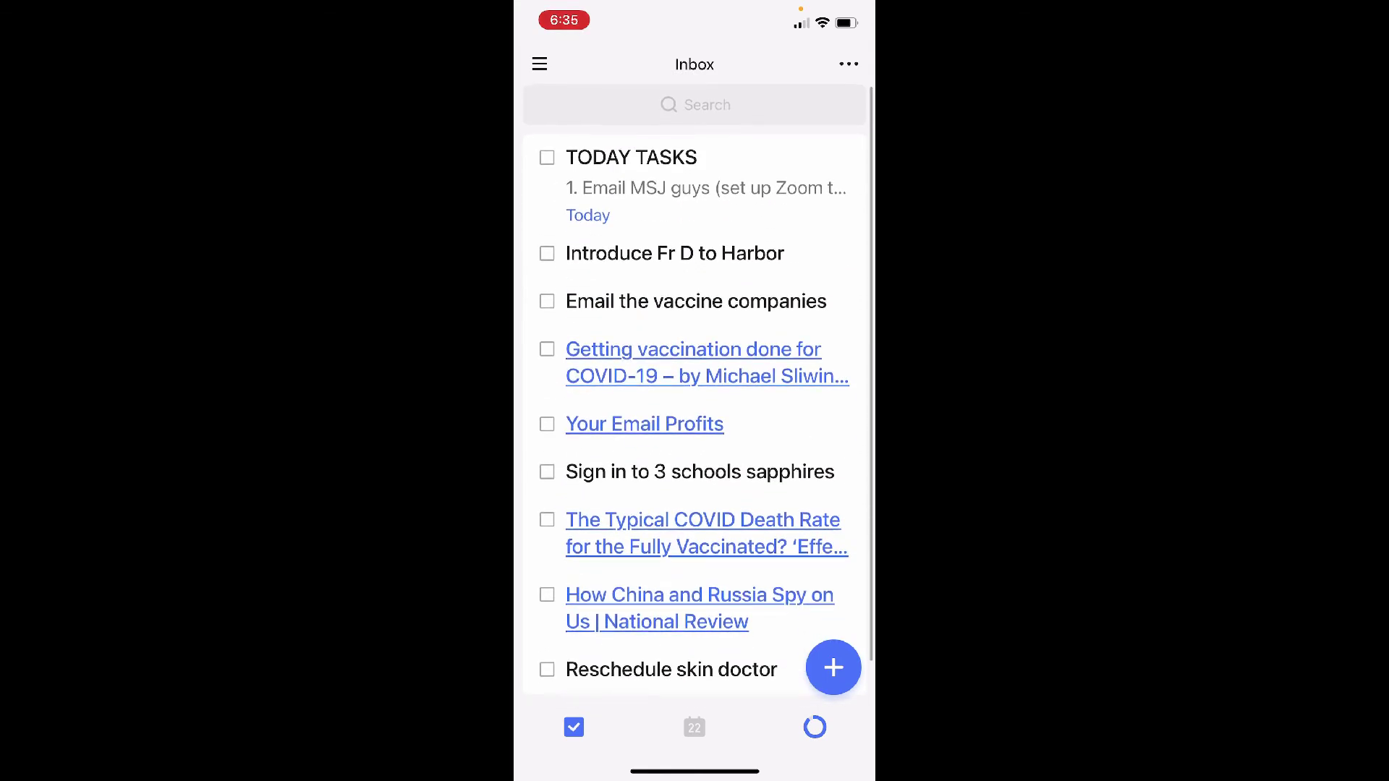
scroll(694, 390, "down", 2)
left_click_drag(695, 289, 694, 478)
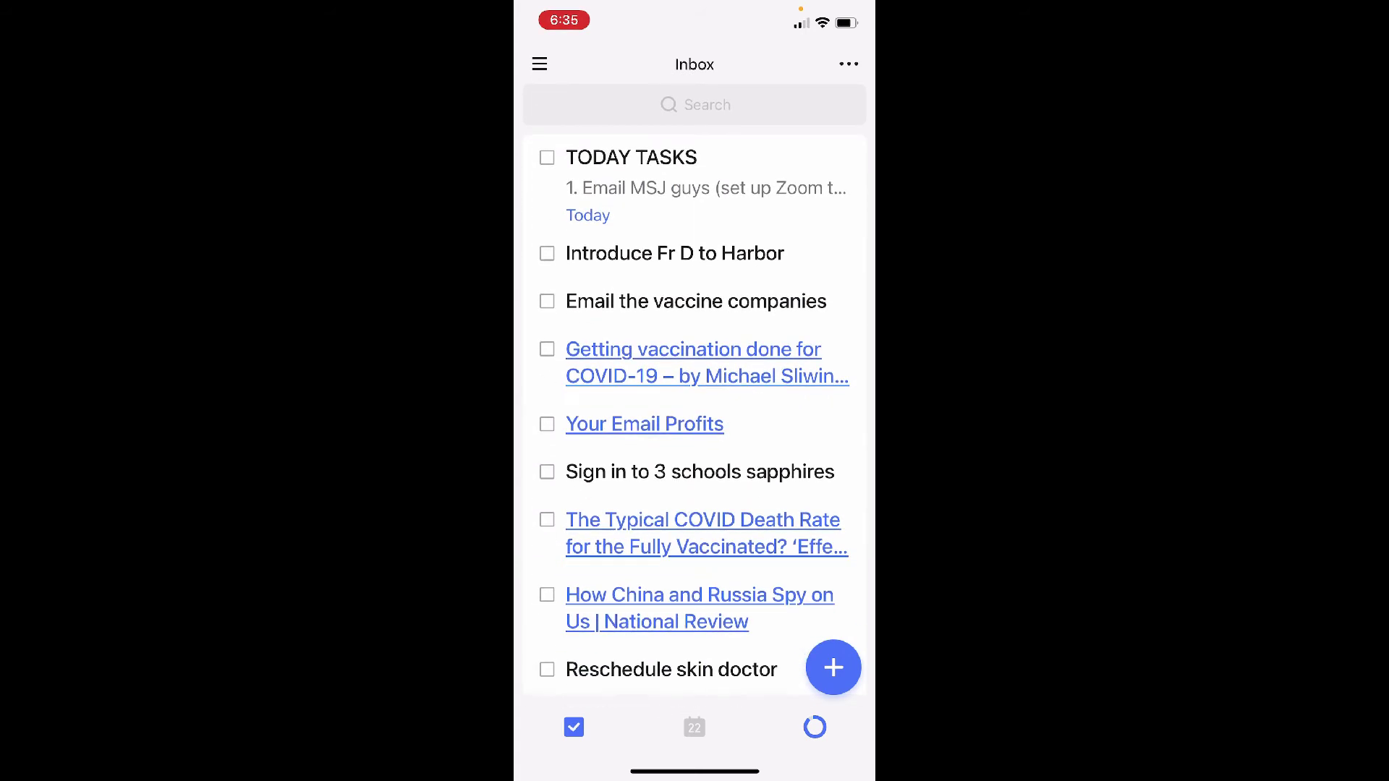
scroll(694, 391, "down", 2)
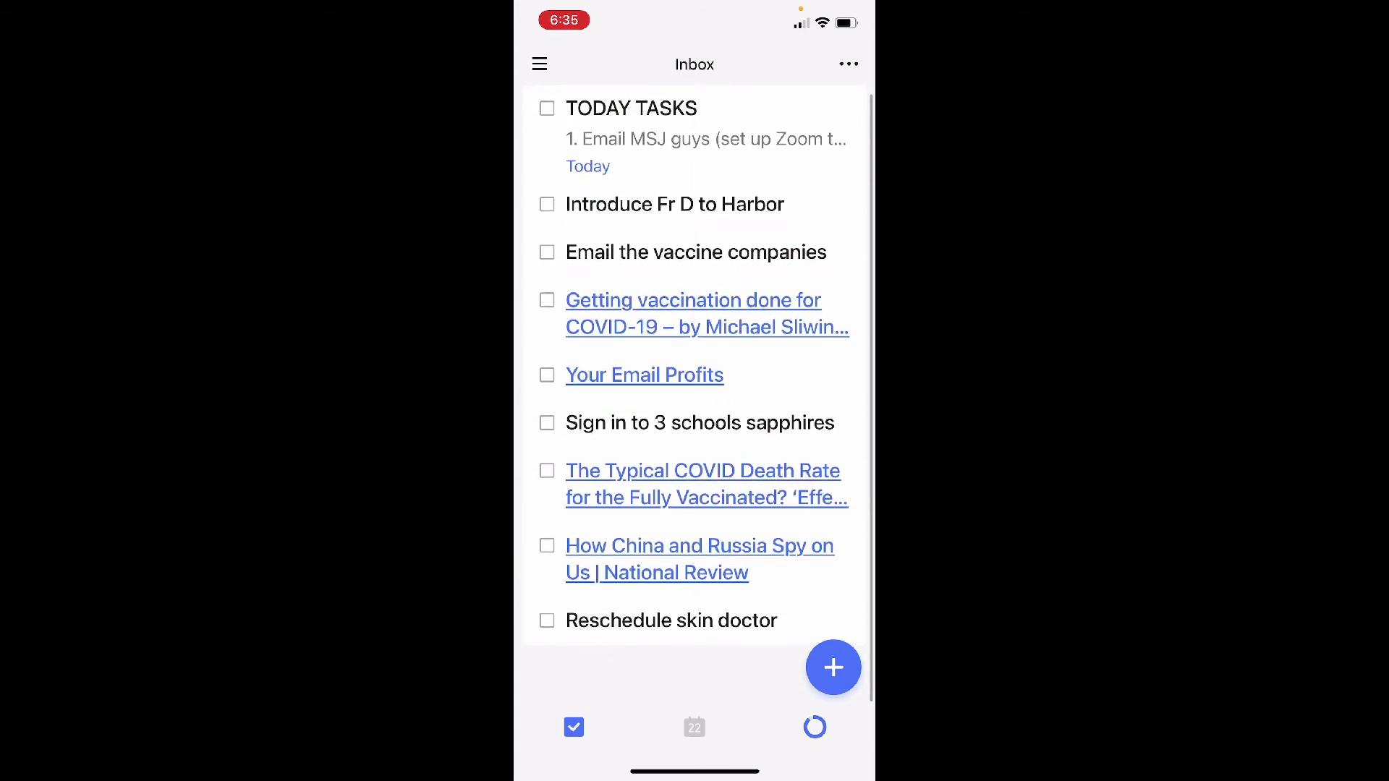
left_click_drag(695, 289, 694, 441)
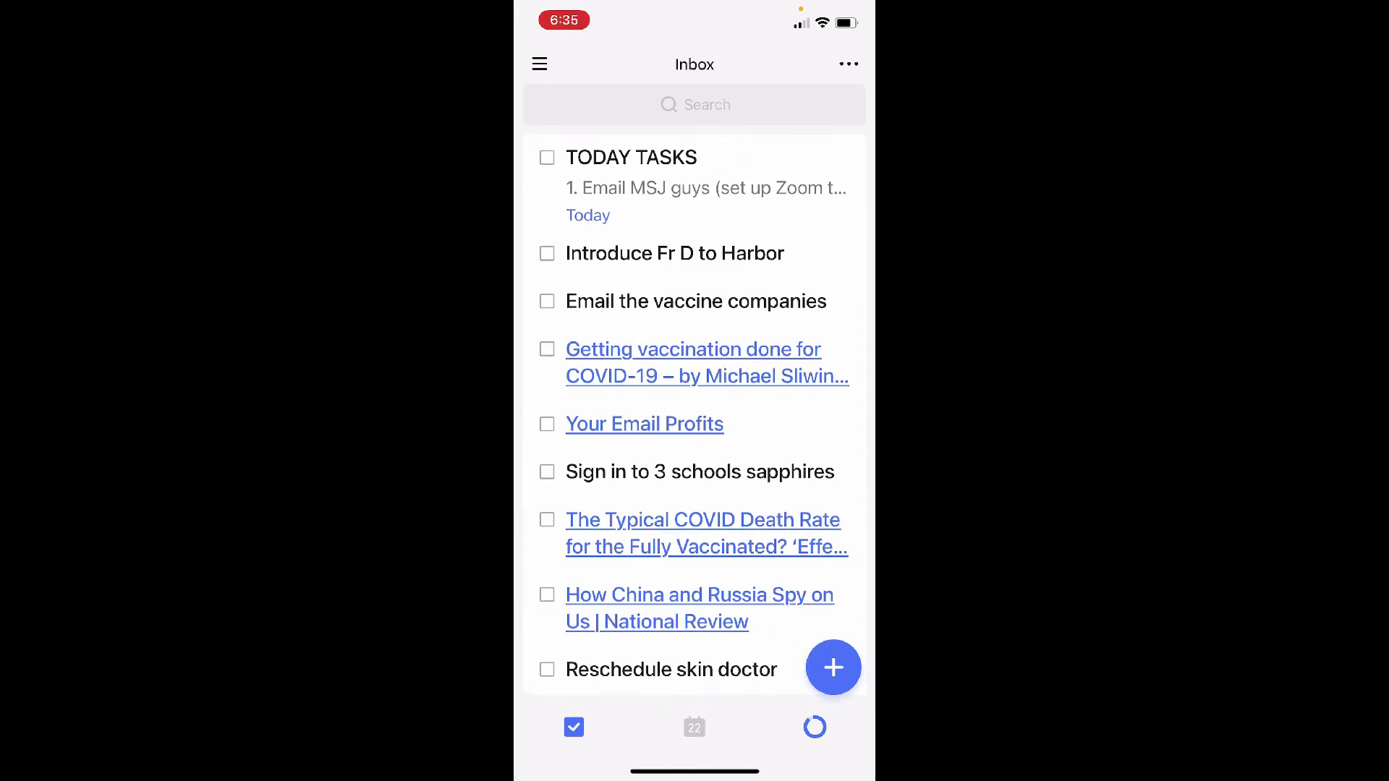
left_click(693, 727)
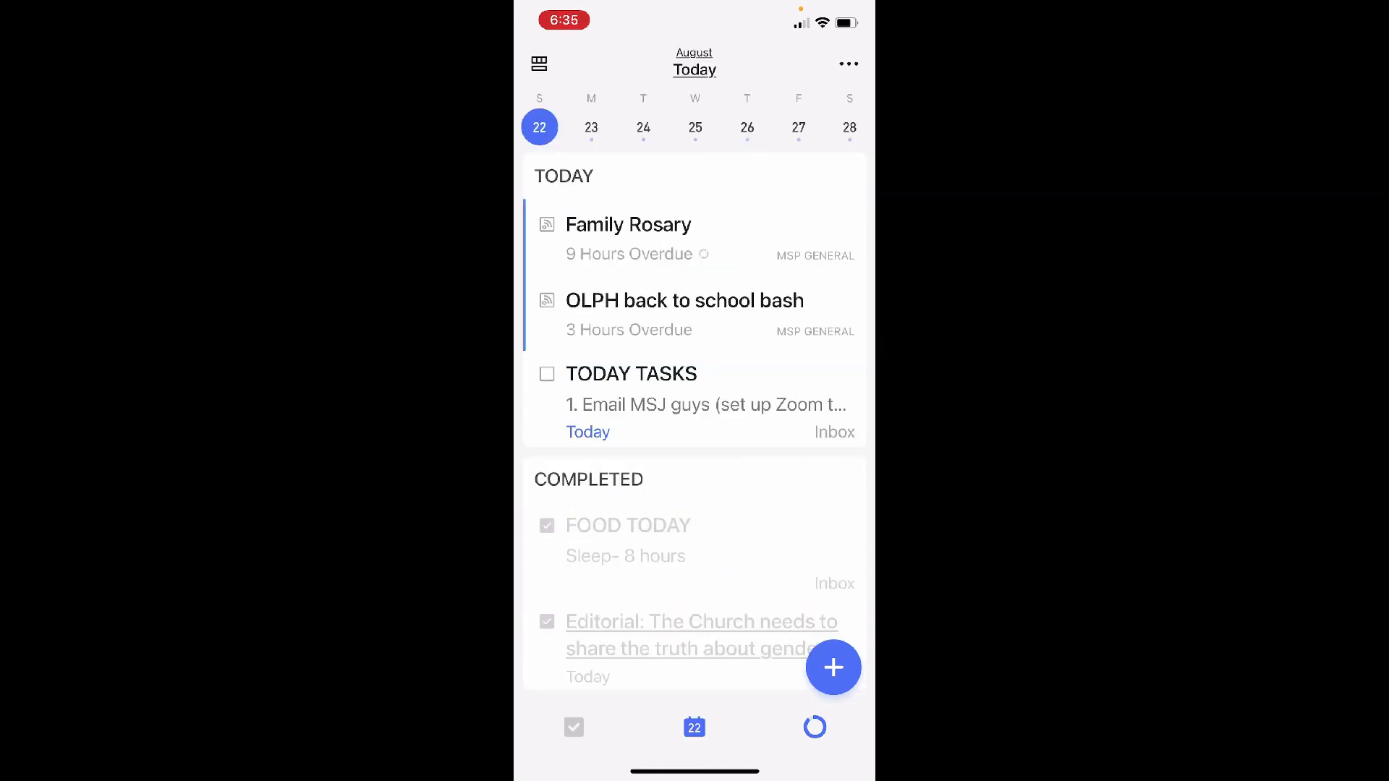
left_click(573, 727)
left_click(694, 727)
left_click(814, 727)
left_click(543, 62)
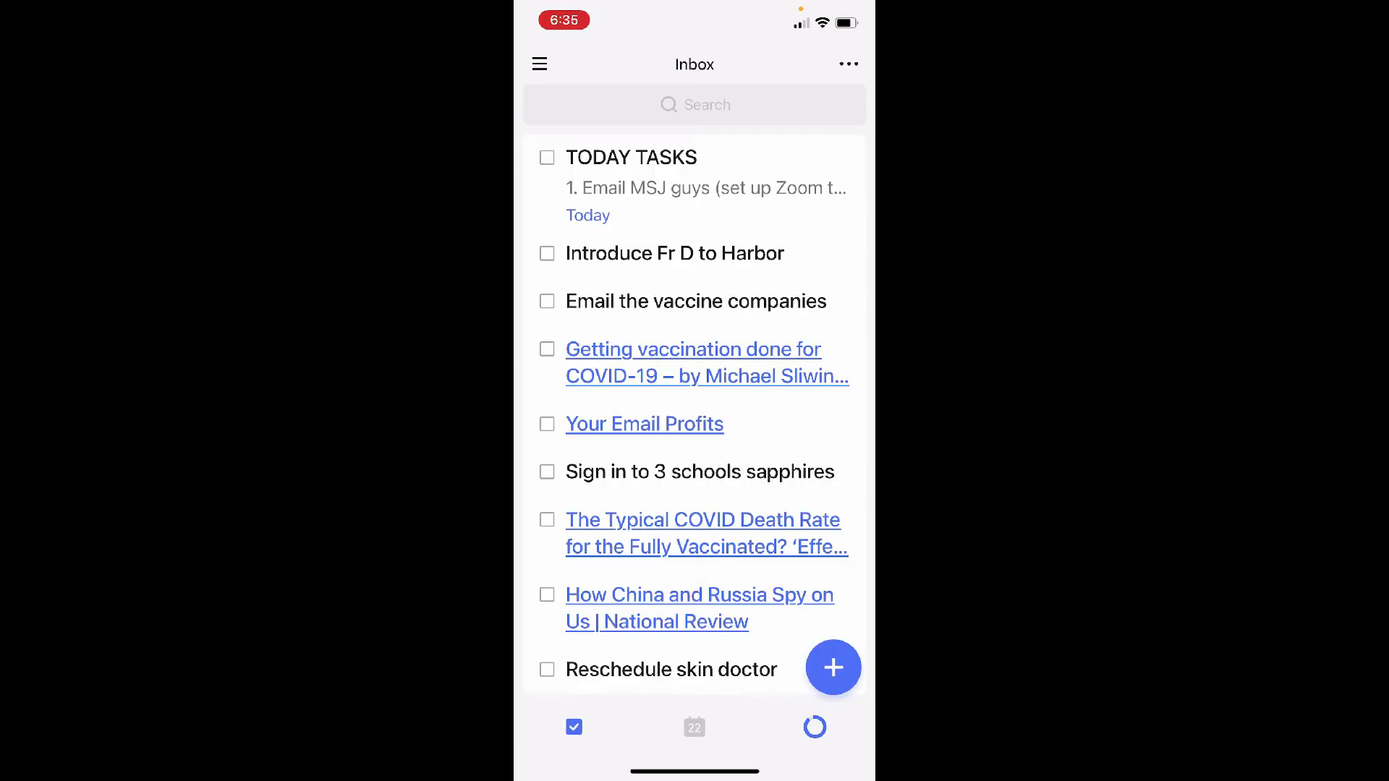
left_click(694, 727)
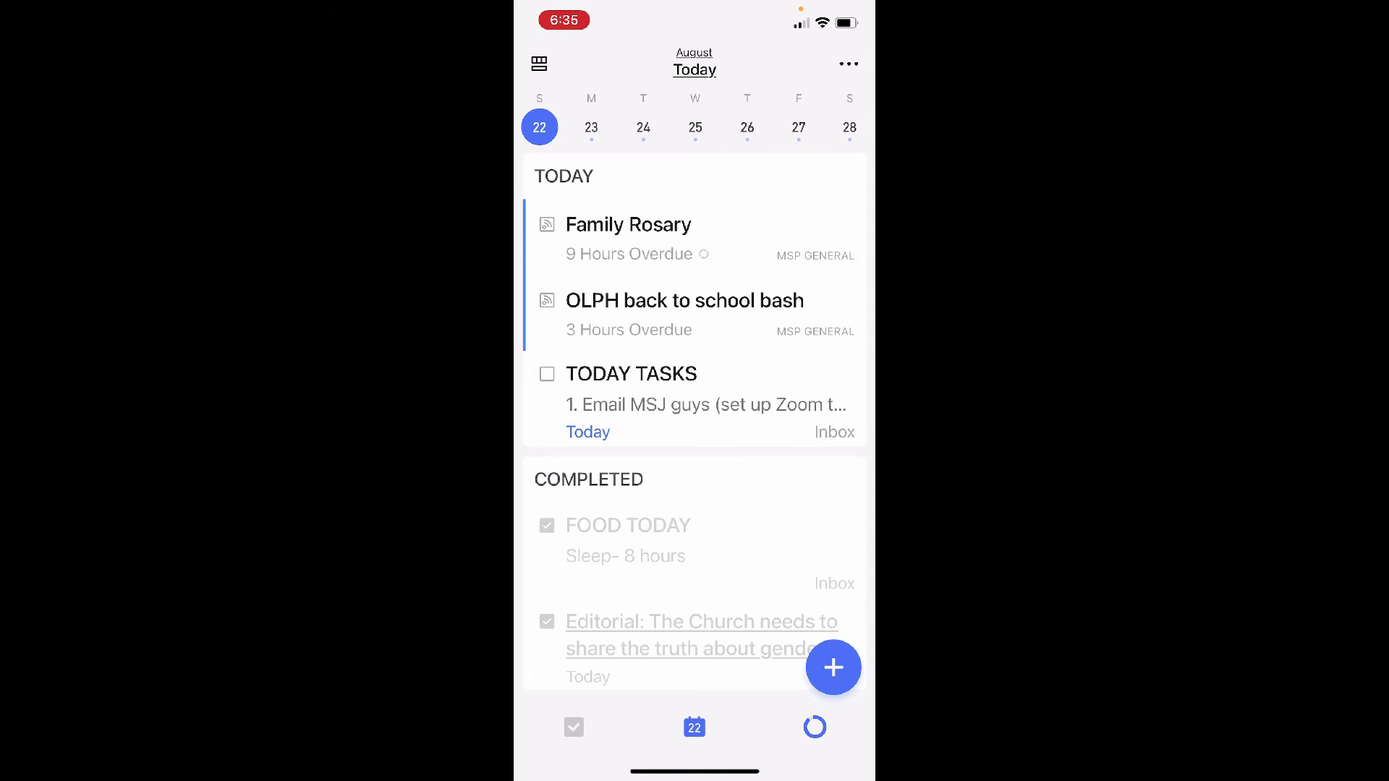
left_click(573, 727)
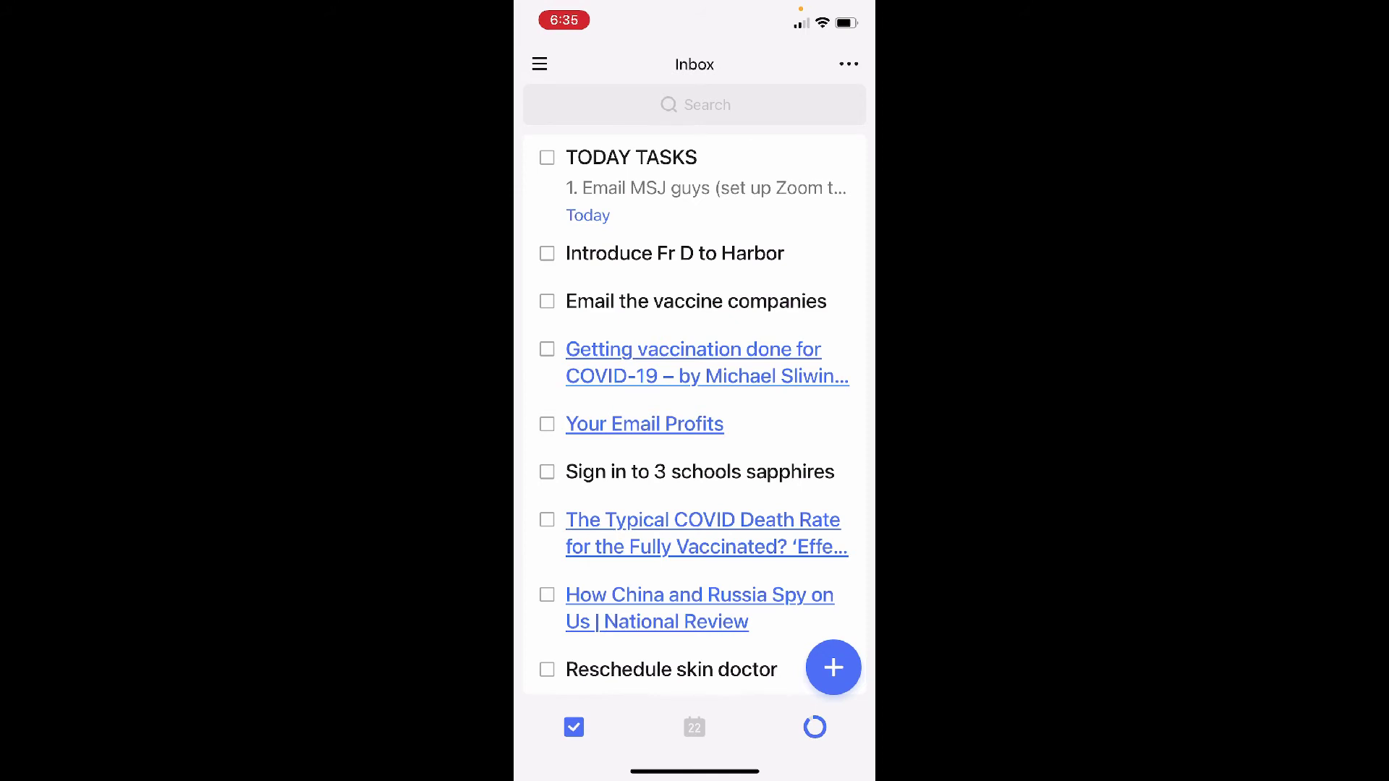
left_click(539, 64)
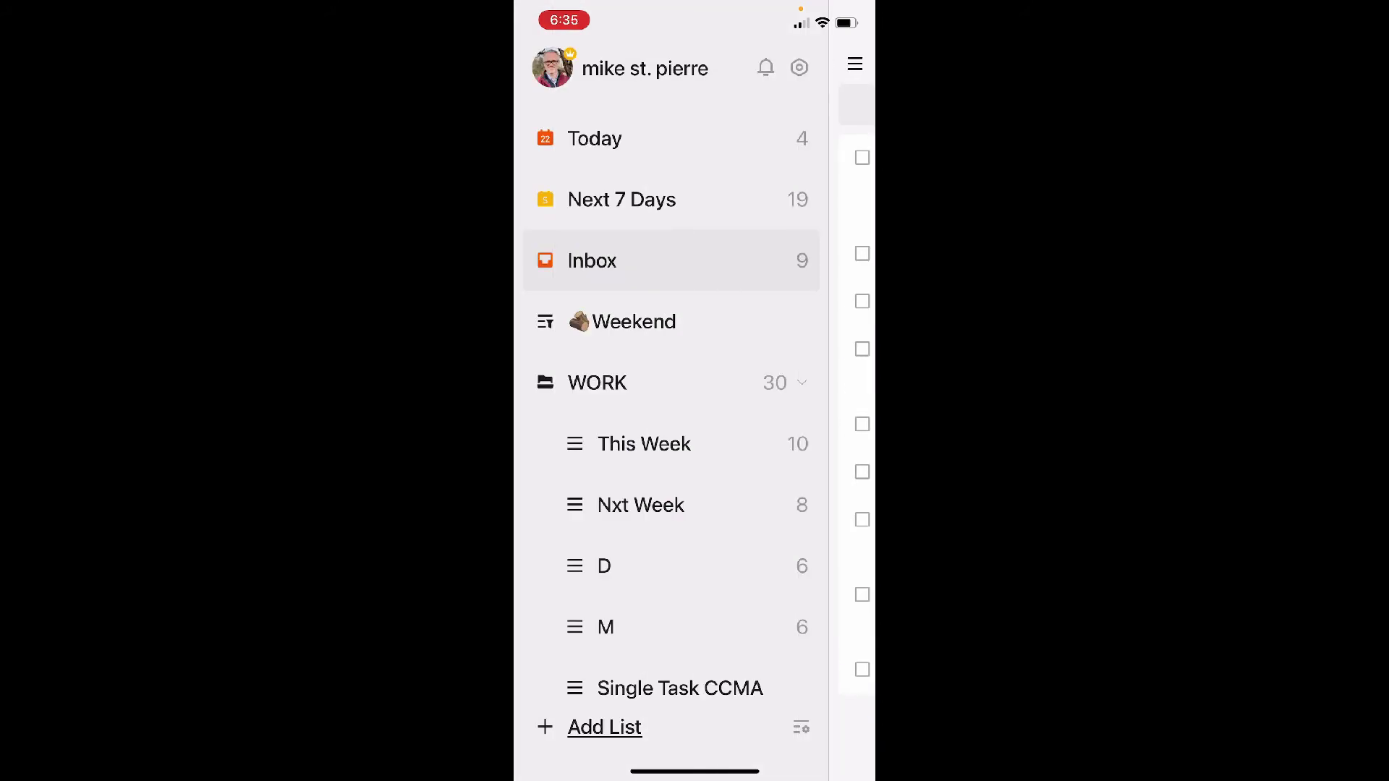
left_click(591, 261)
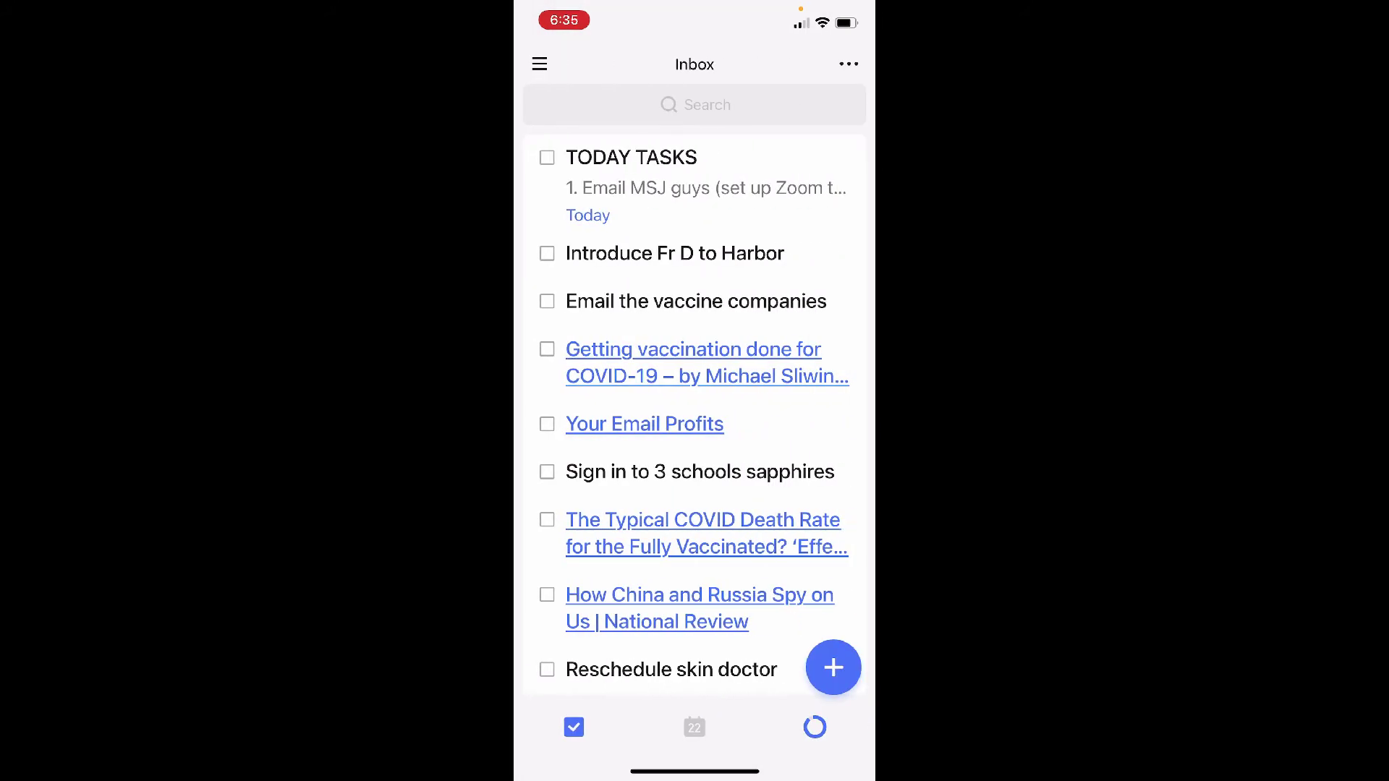
Step: Add 'This week booklet' to the Inbox, keeping 'This week' as title text rather than a due date
left_click(834, 667)
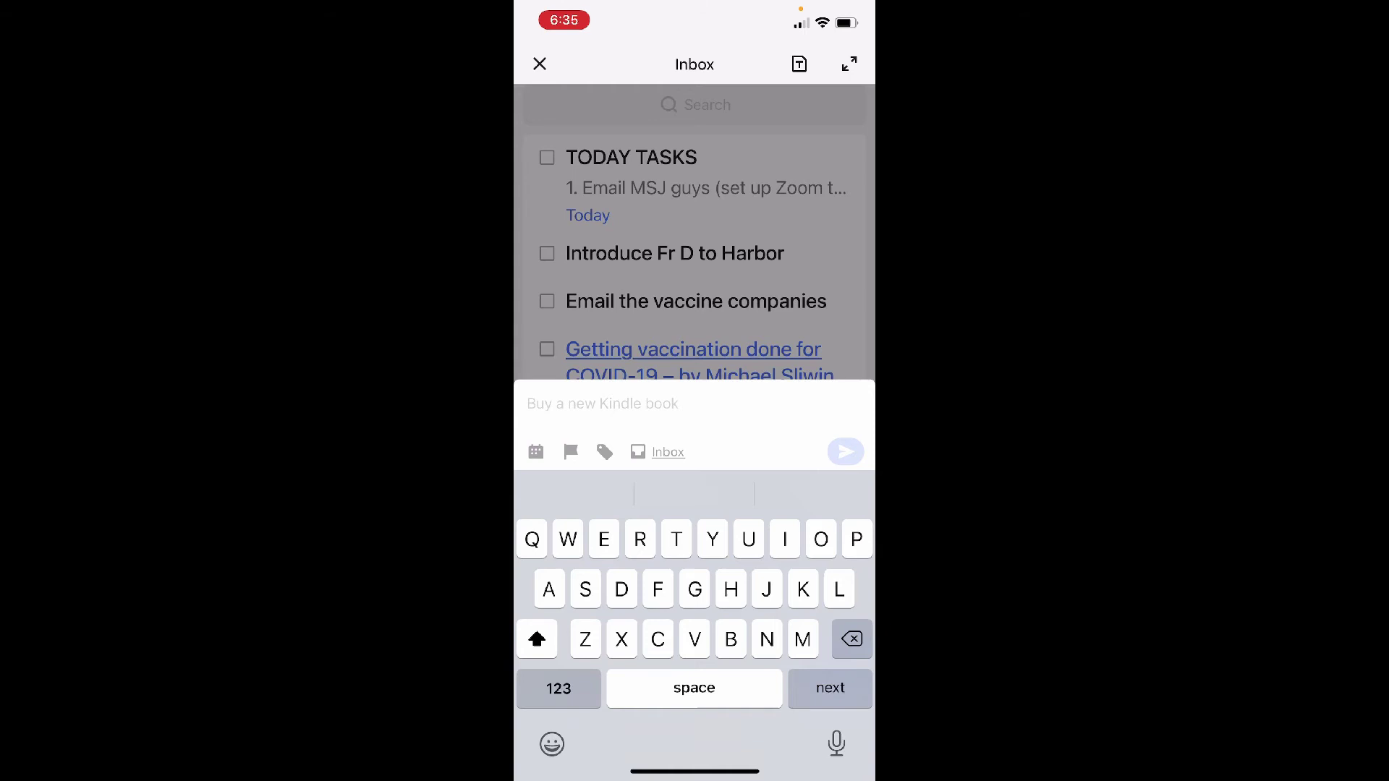
type("This ")
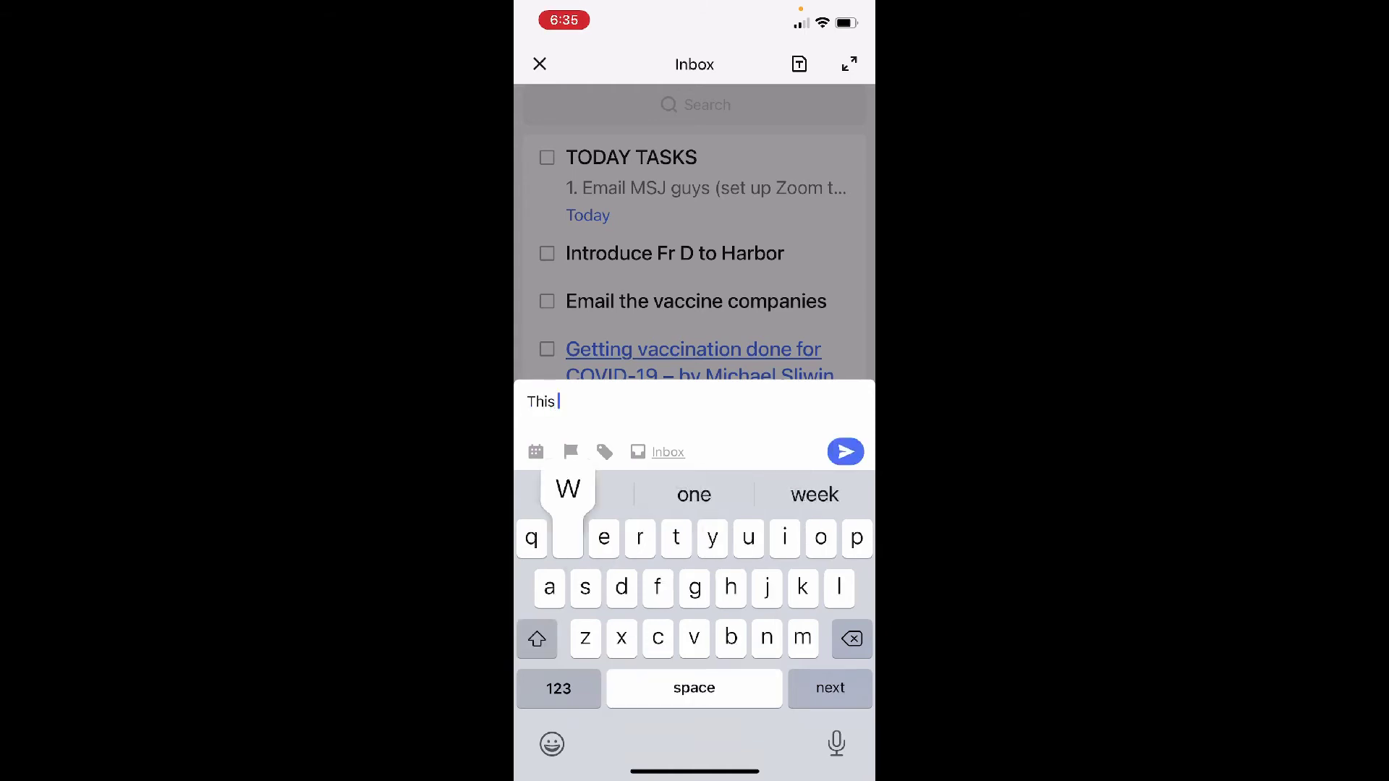
type("week bookley")
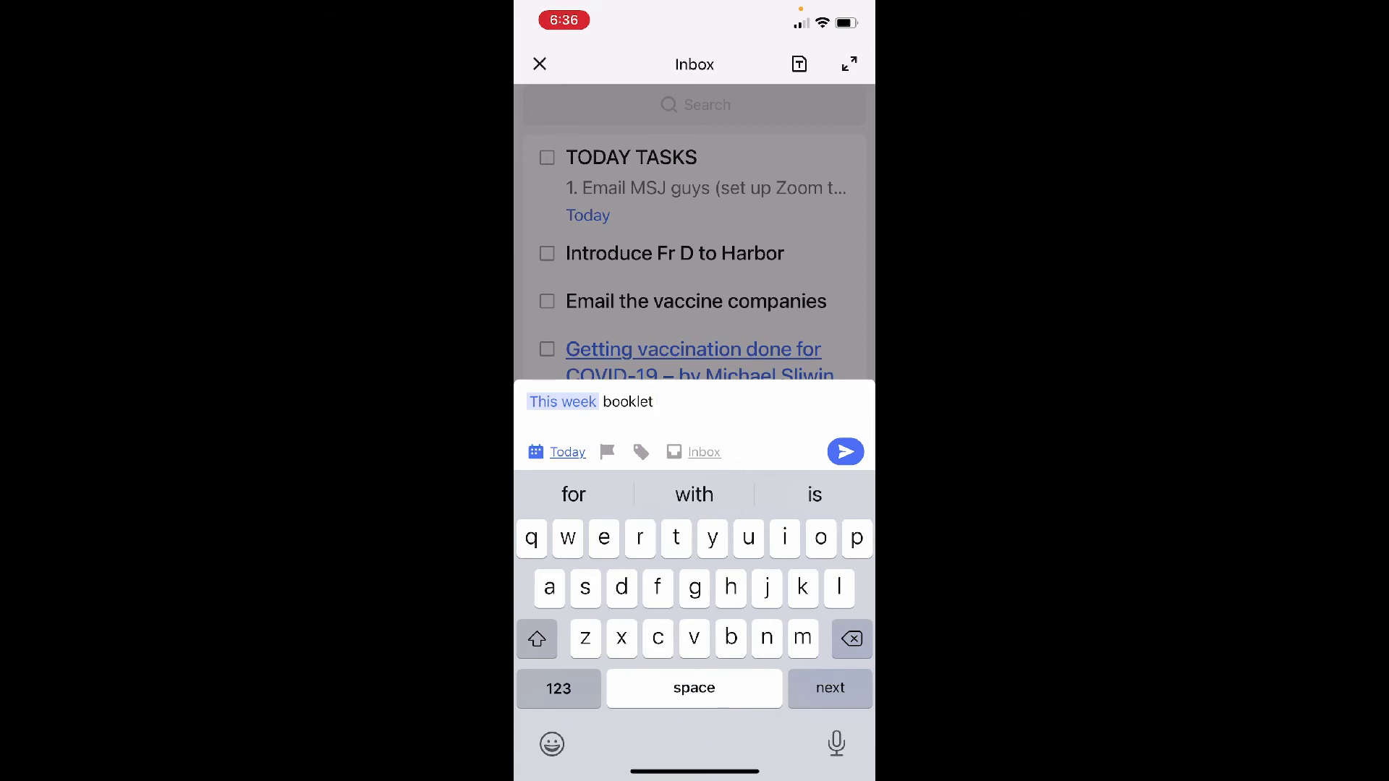
left_click(562, 402)
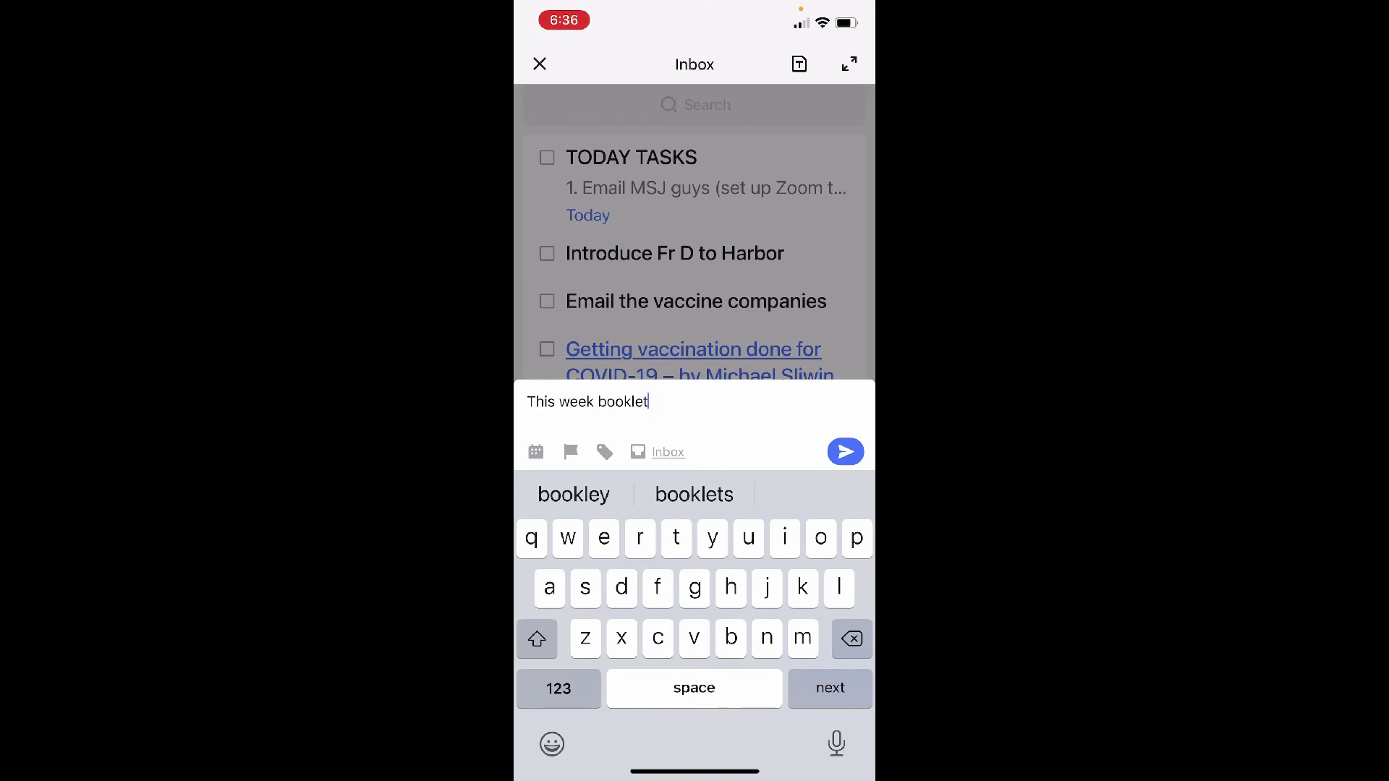
key("Return")
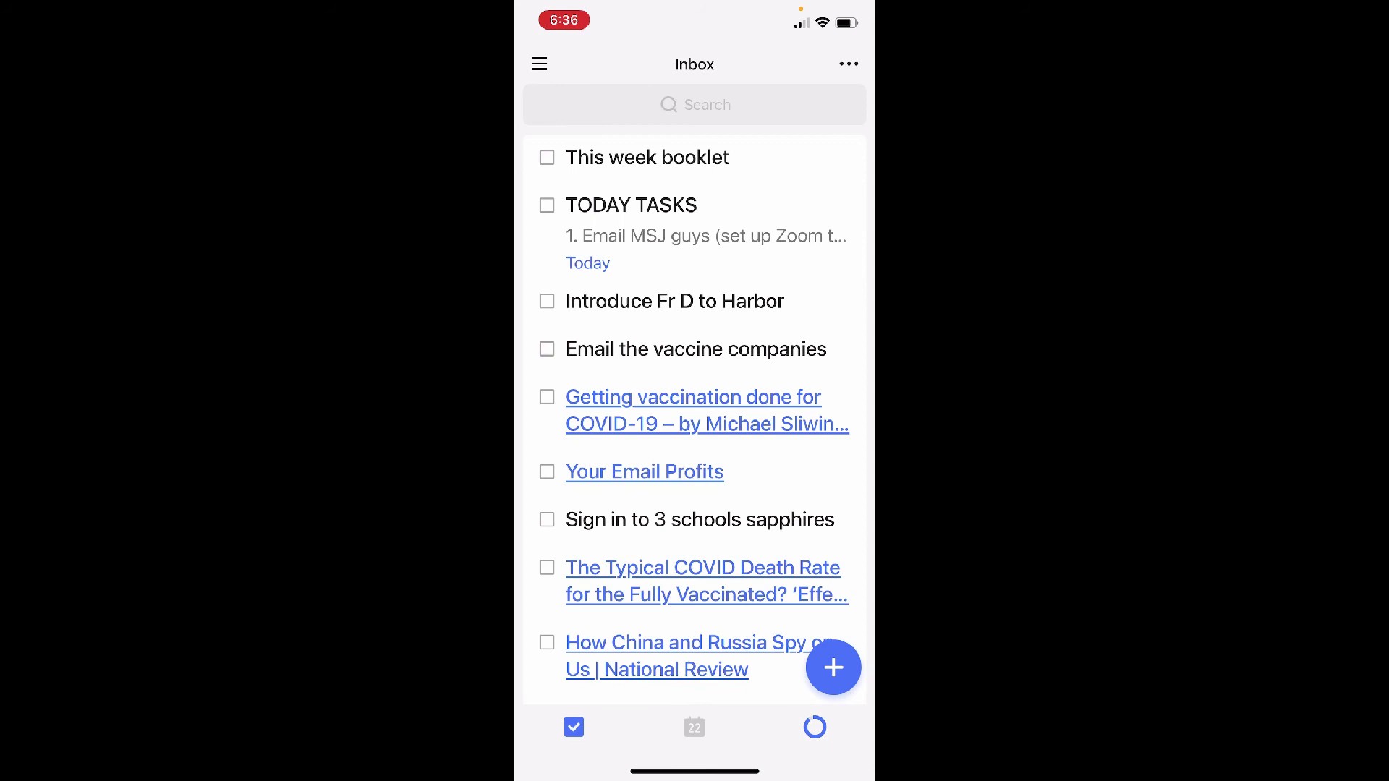
Step: Attach a scanned image of the THIS WEEK booklet cover to the This week booklet task
left_click(647, 157)
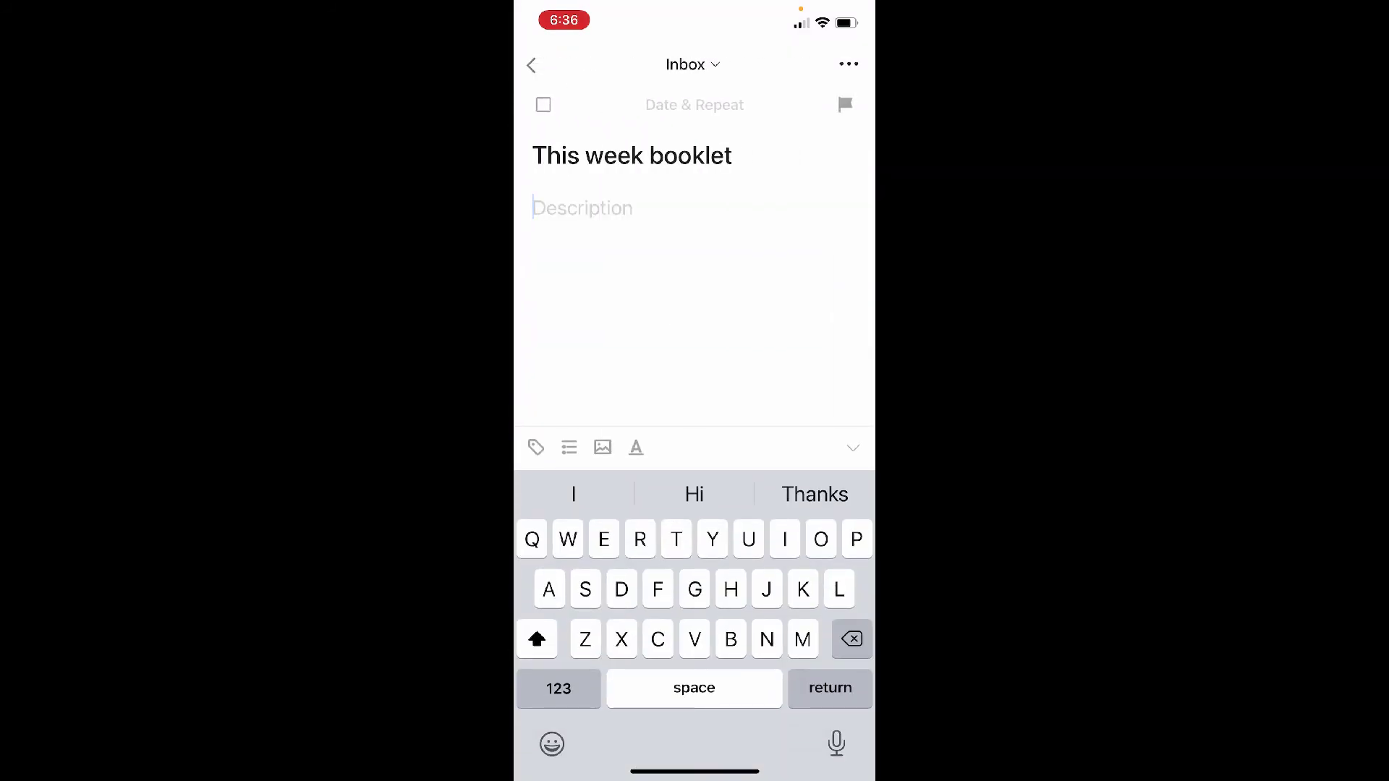
left_click(602, 447)
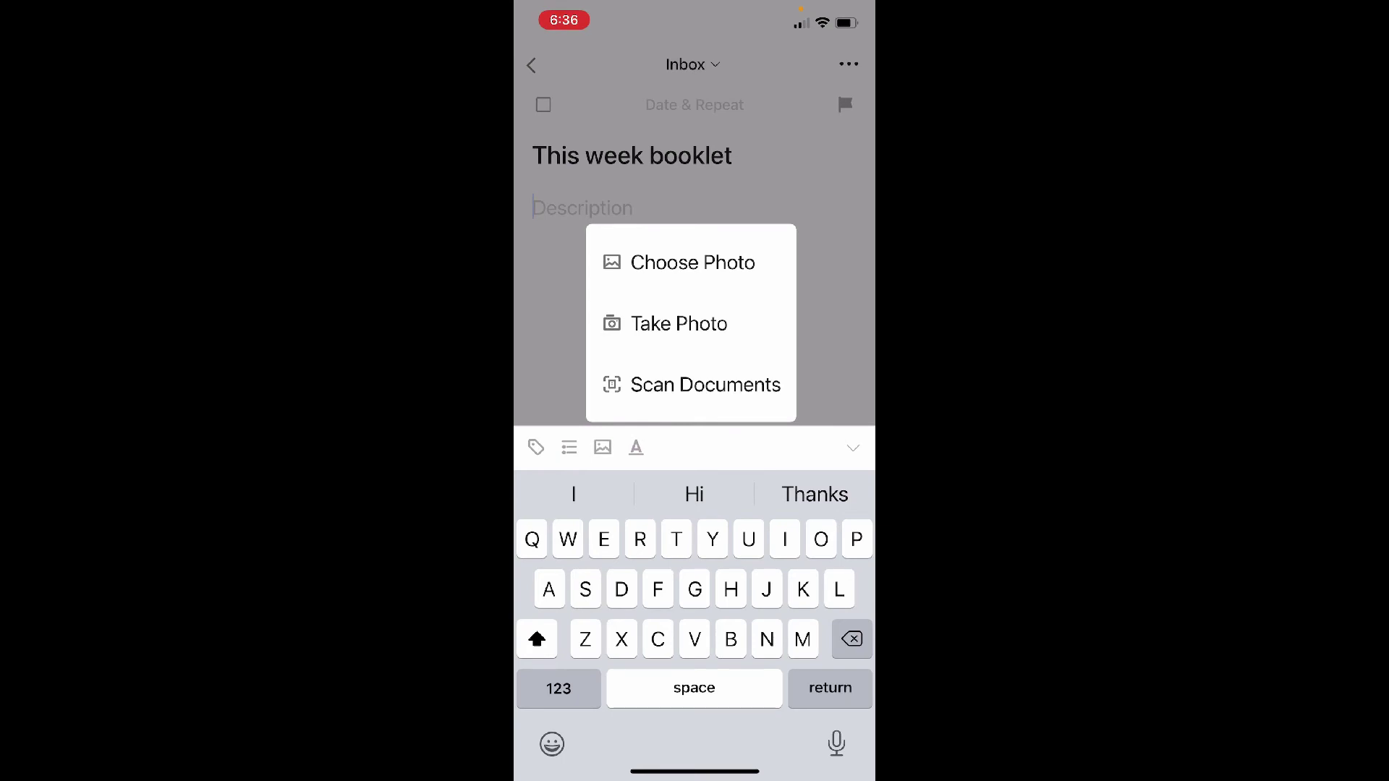
left_click(691, 384)
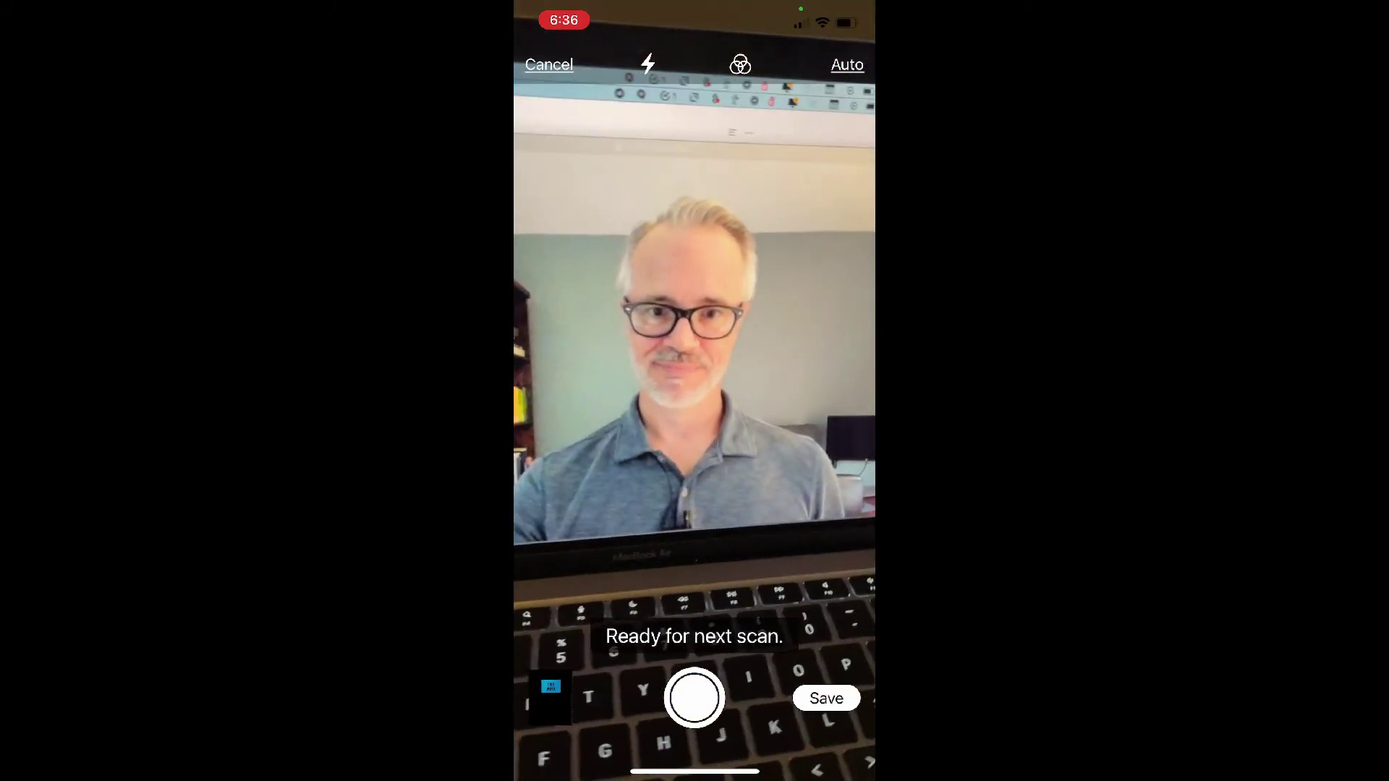
left_click(826, 698)
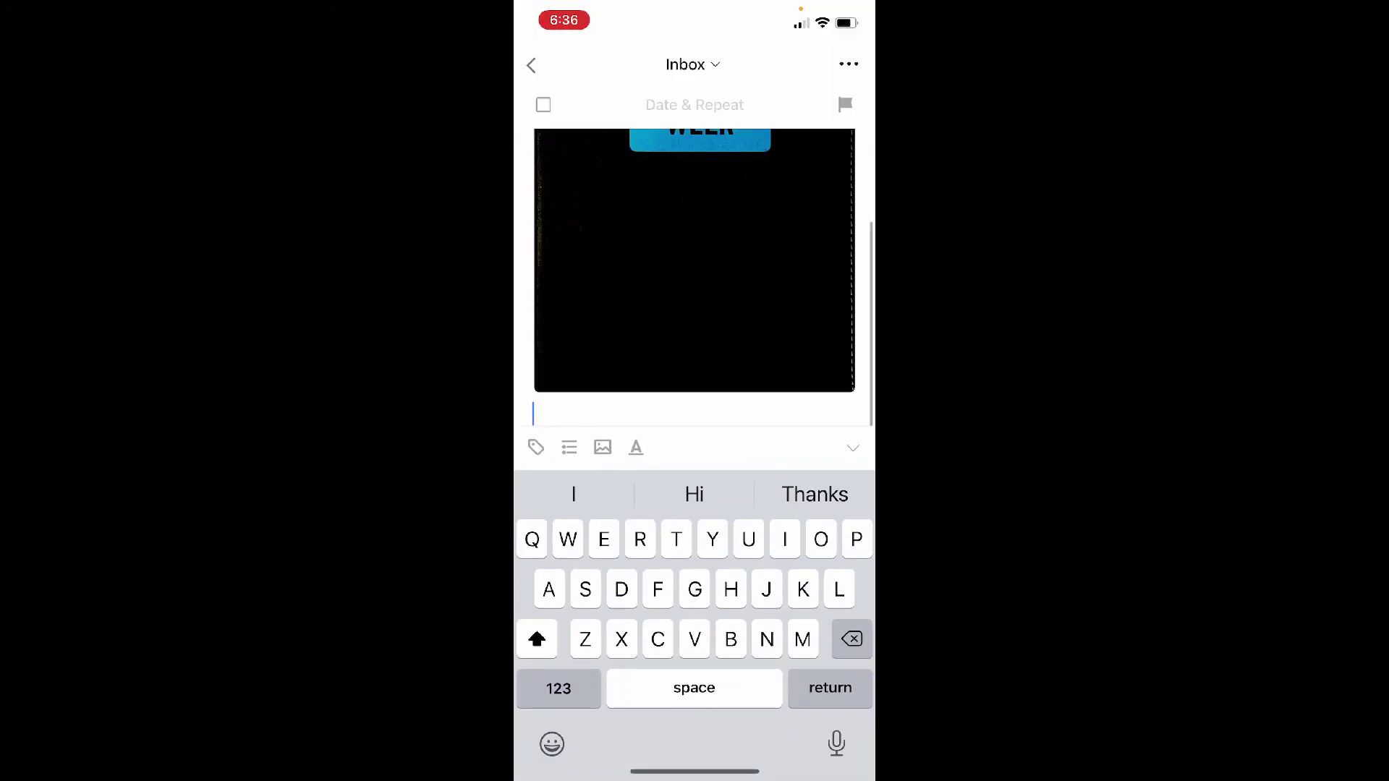
scroll(695, 274, "up", 3)
scroll(694, 274, "down", 3)
scroll(694, 275, "up", 2)
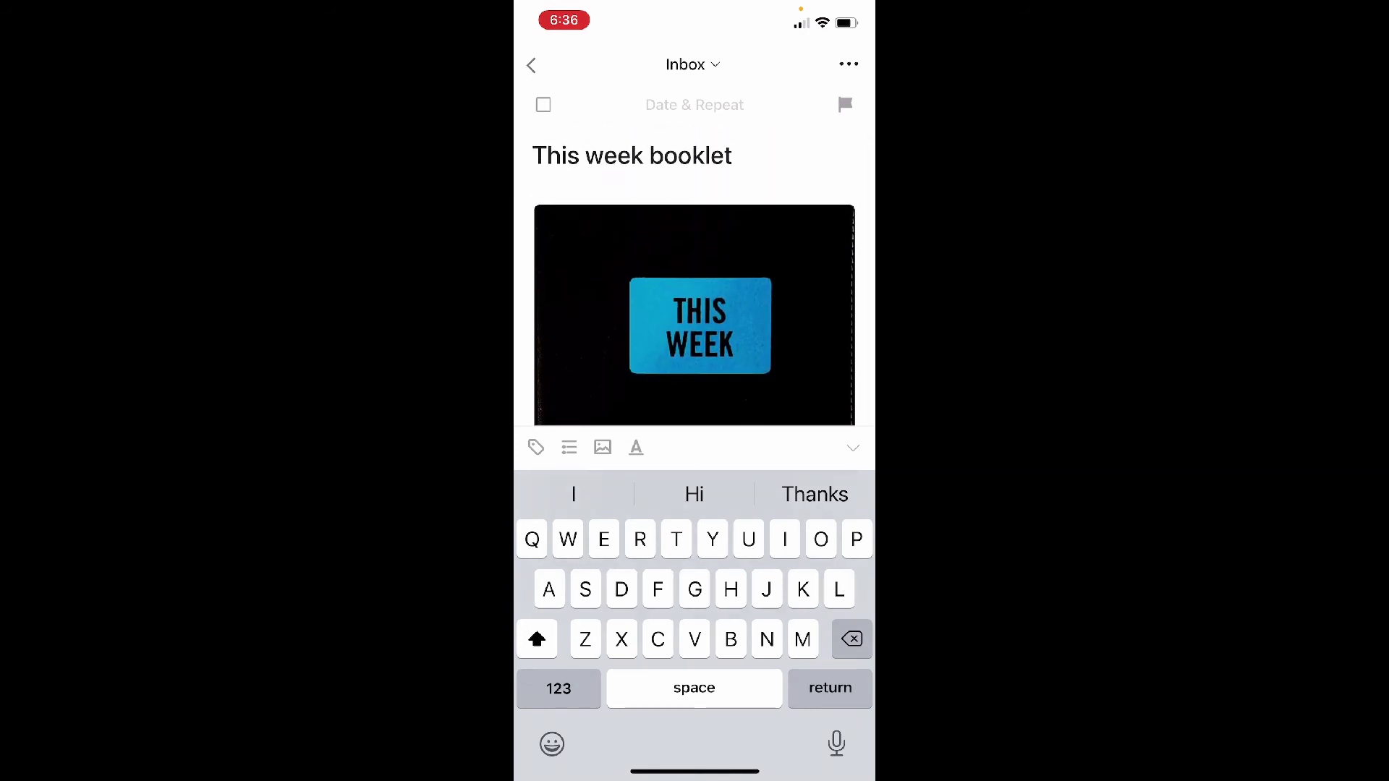
left_click(530, 65)
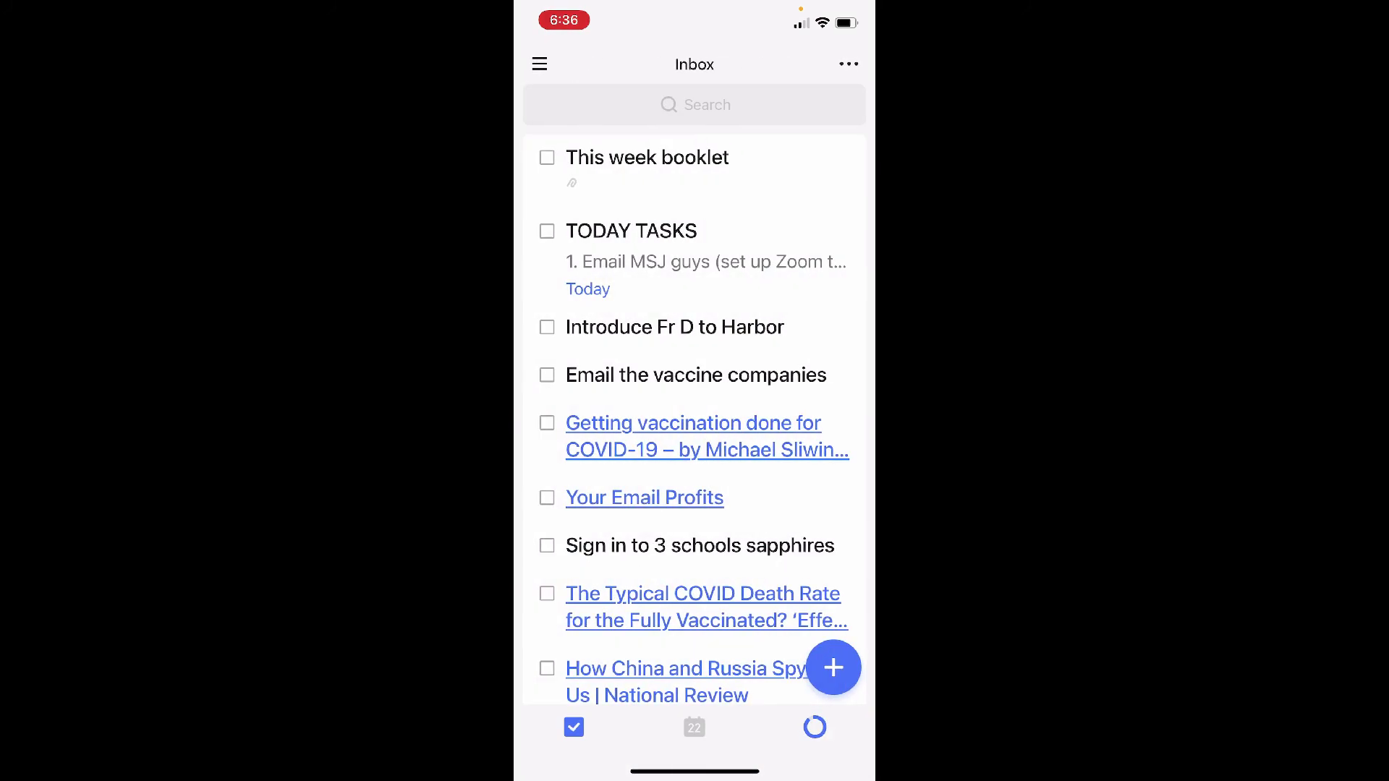
Step: Pin This week booklet so it sits alone under PINNED, then refresh the Inbox
left_click(647, 157)
left_click(849, 63)
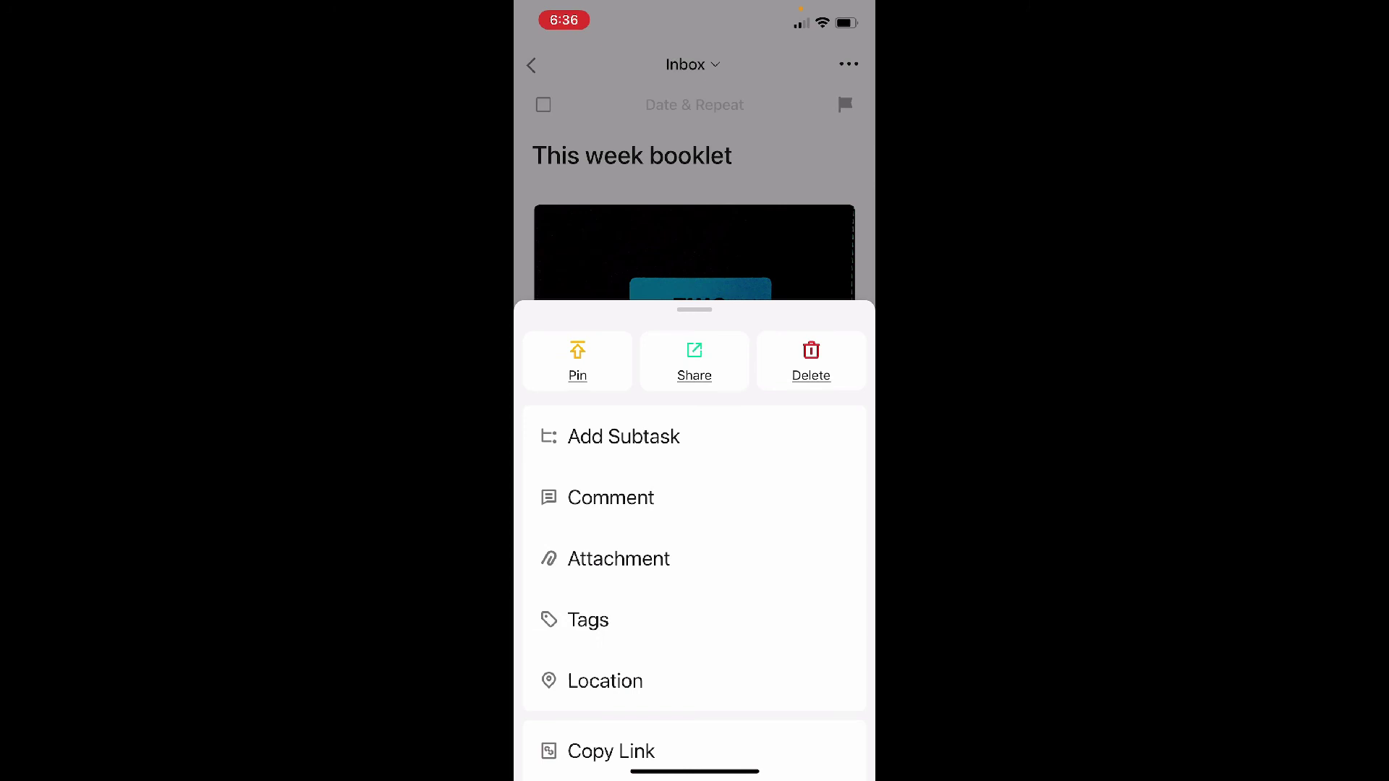
left_click(578, 360)
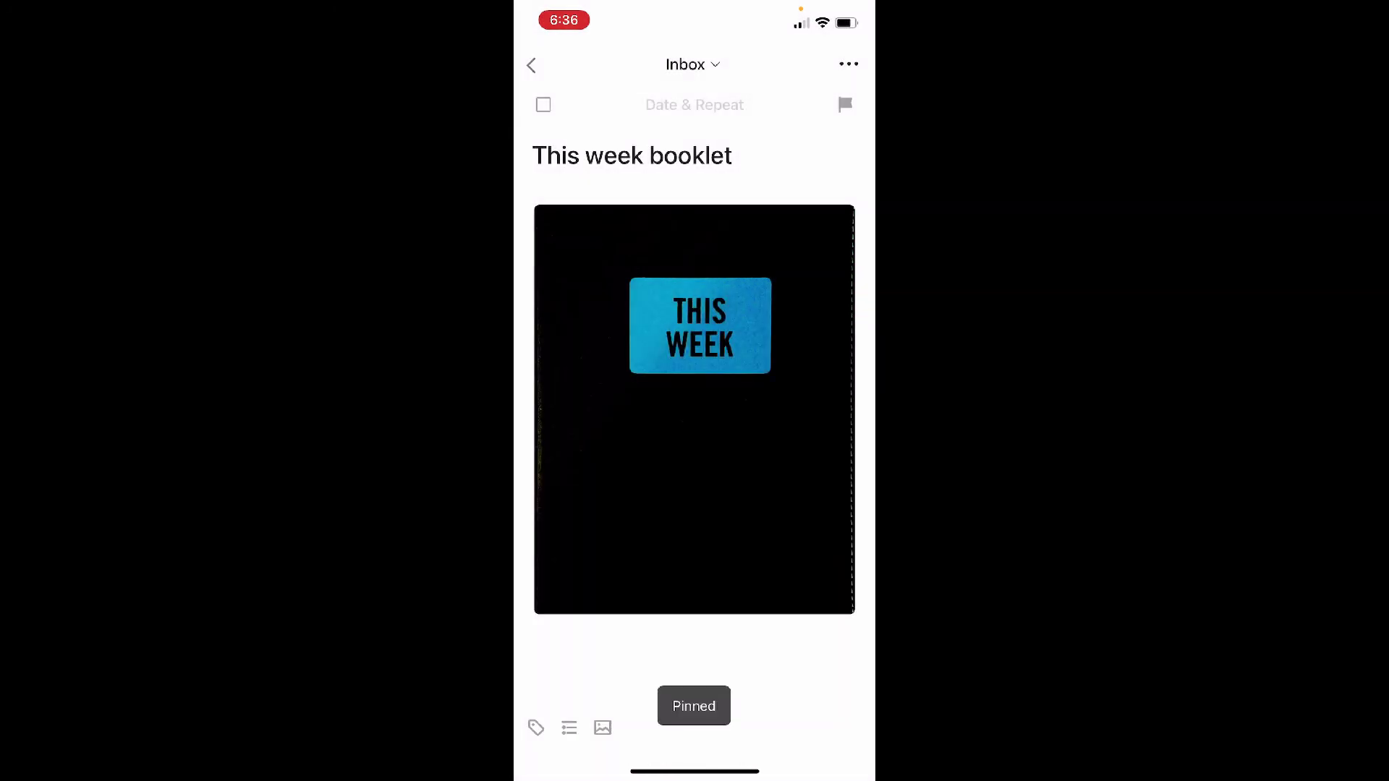
left_click(531, 65)
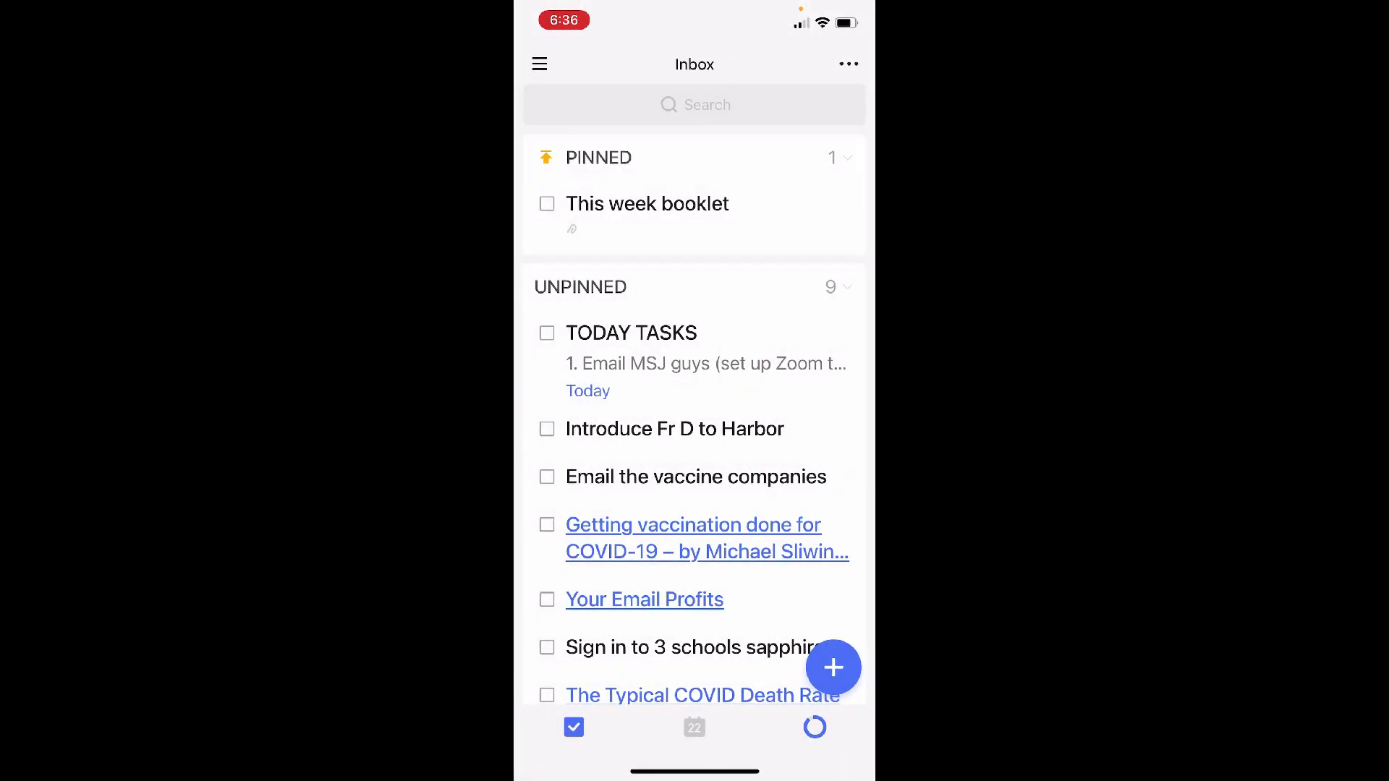
left_click_drag(694, 217, 694, 340)
Step: End the old paused Pomo session and start a fresh 35-minute focus timer
scroll(695, 433, "down", 5)
scroll(695, 434, "up", 8)
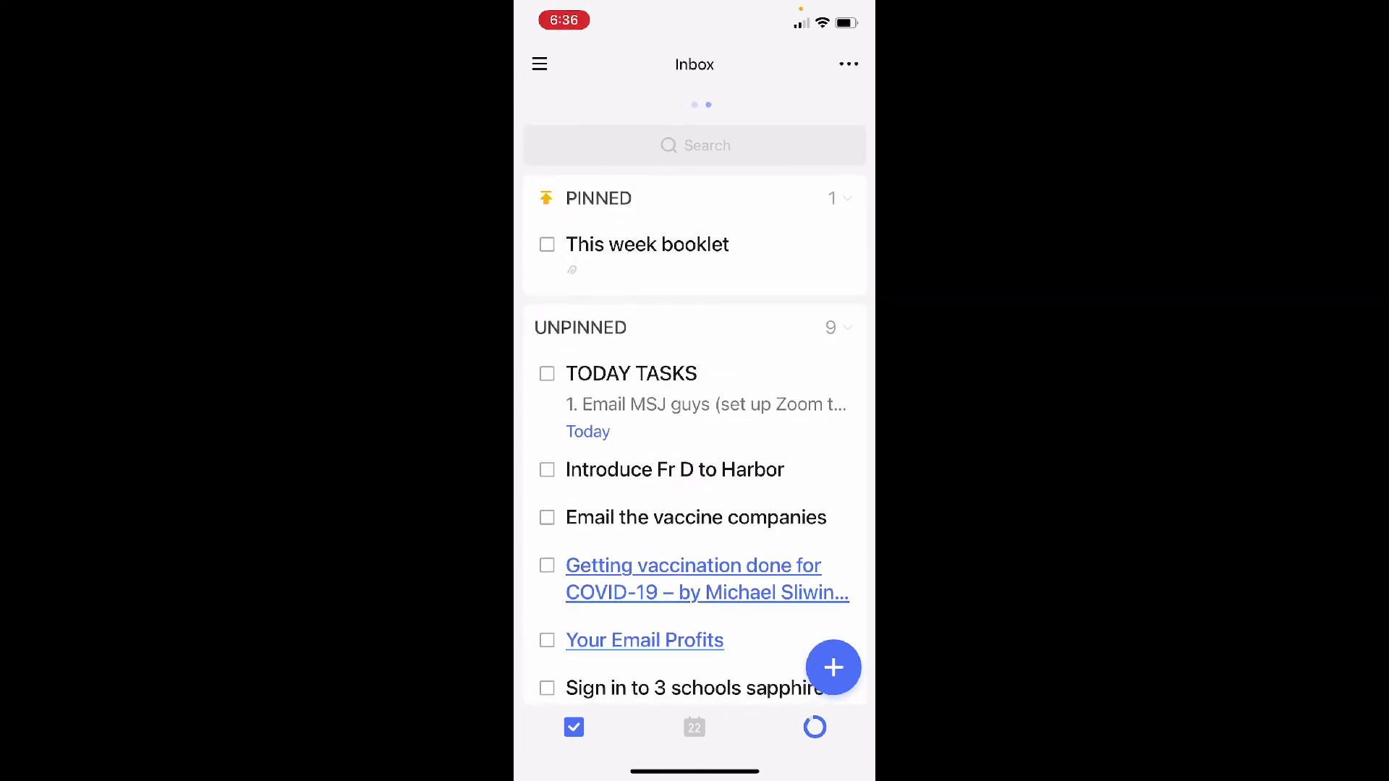
left_click(815, 727)
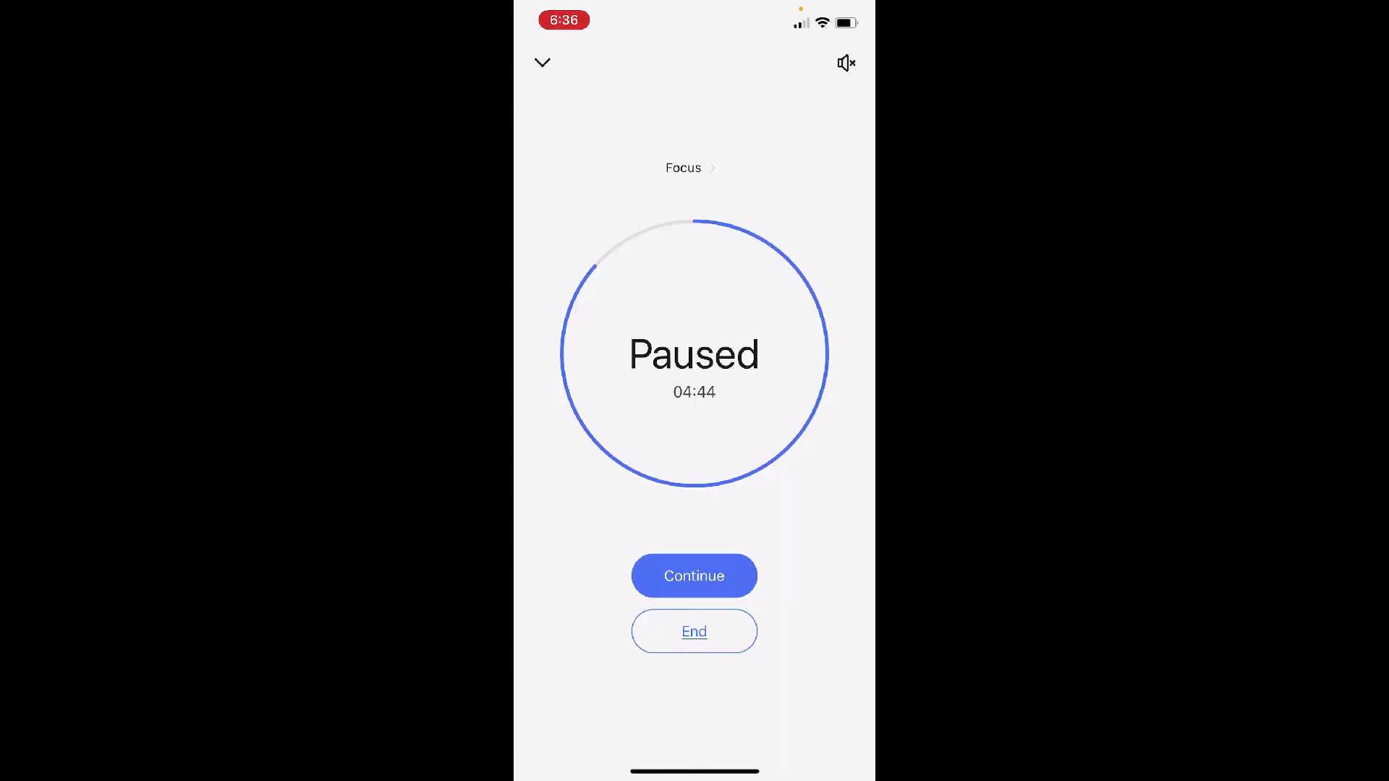
left_click(694, 632)
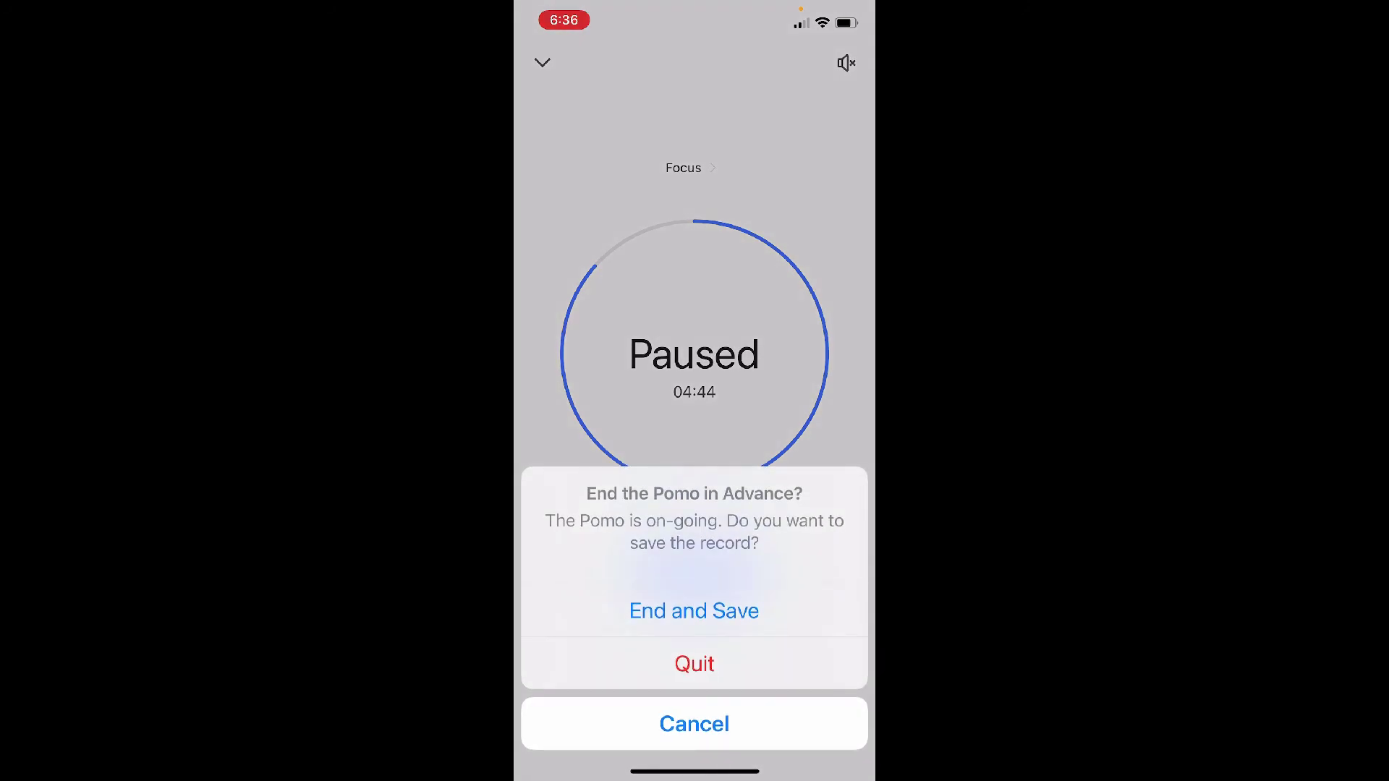
left_click(695, 610)
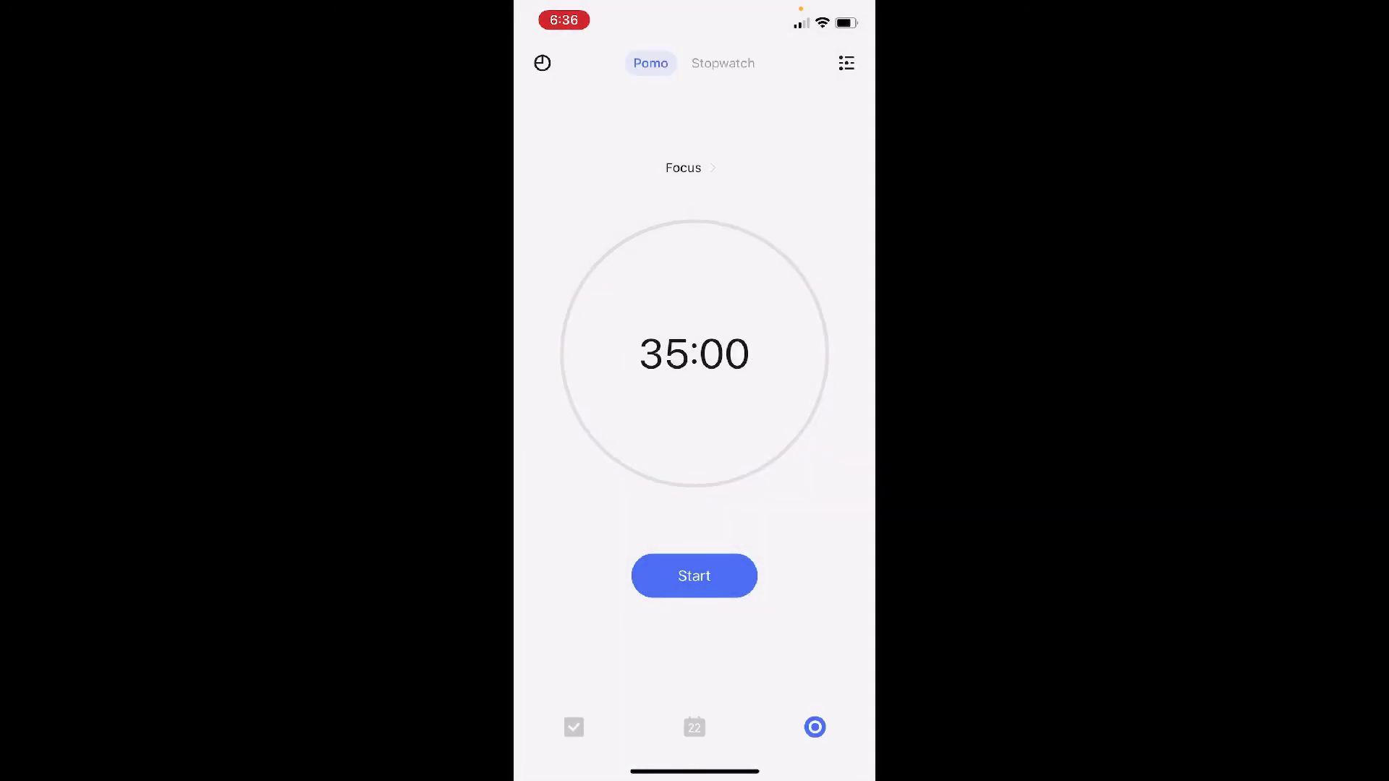
left_click(694, 576)
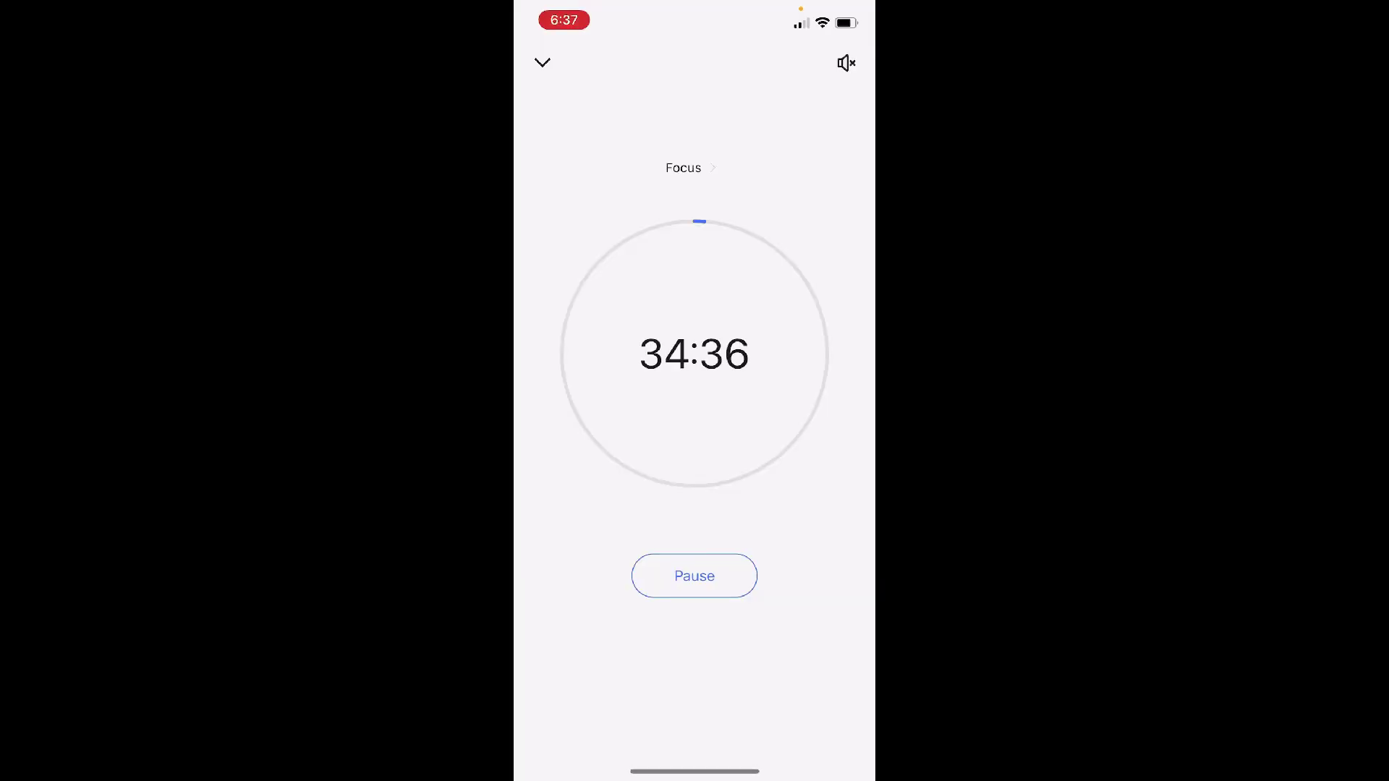
left_click(694, 576)
Step: Close the Focus timer paused at 34:36, reopen and close it, check Calendar, then return to Inbox
left_click(542, 63)
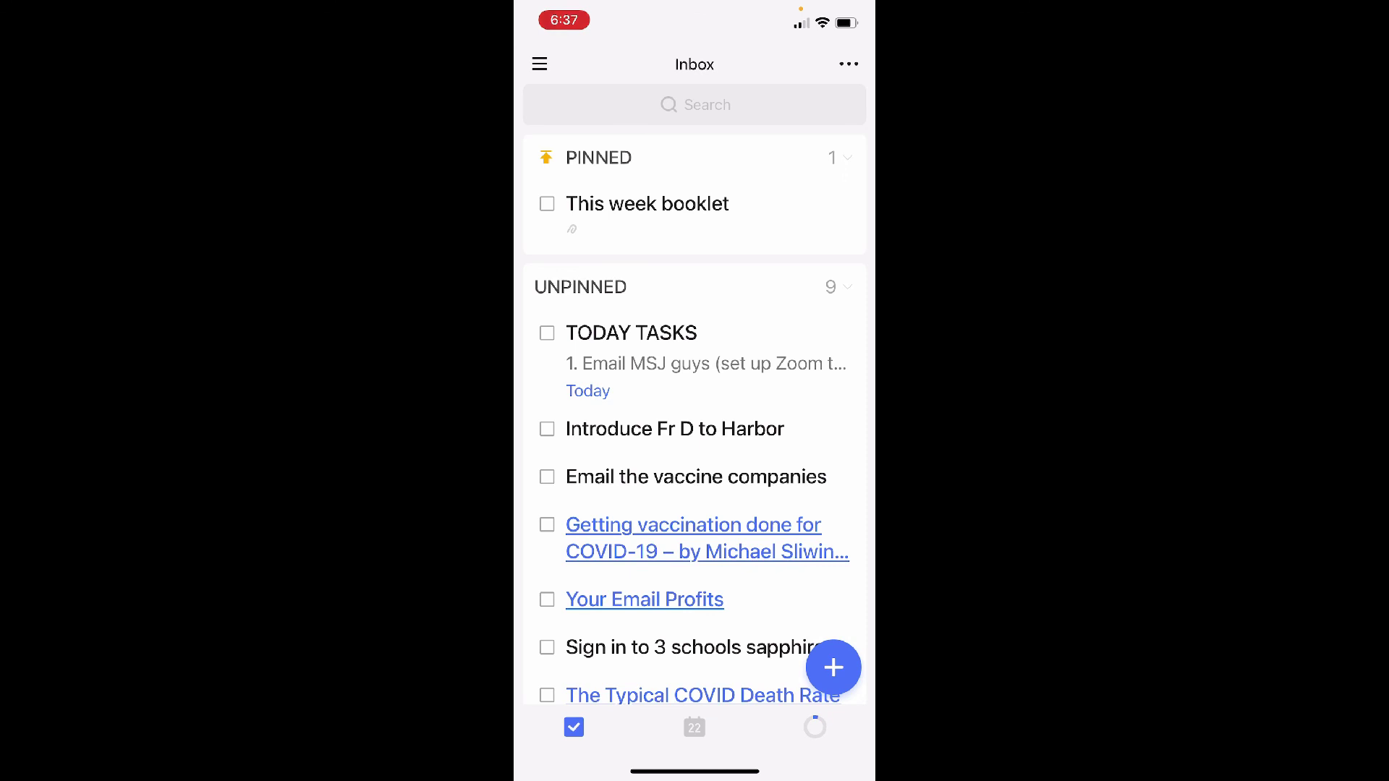
scroll(694, 391, "down", 5)
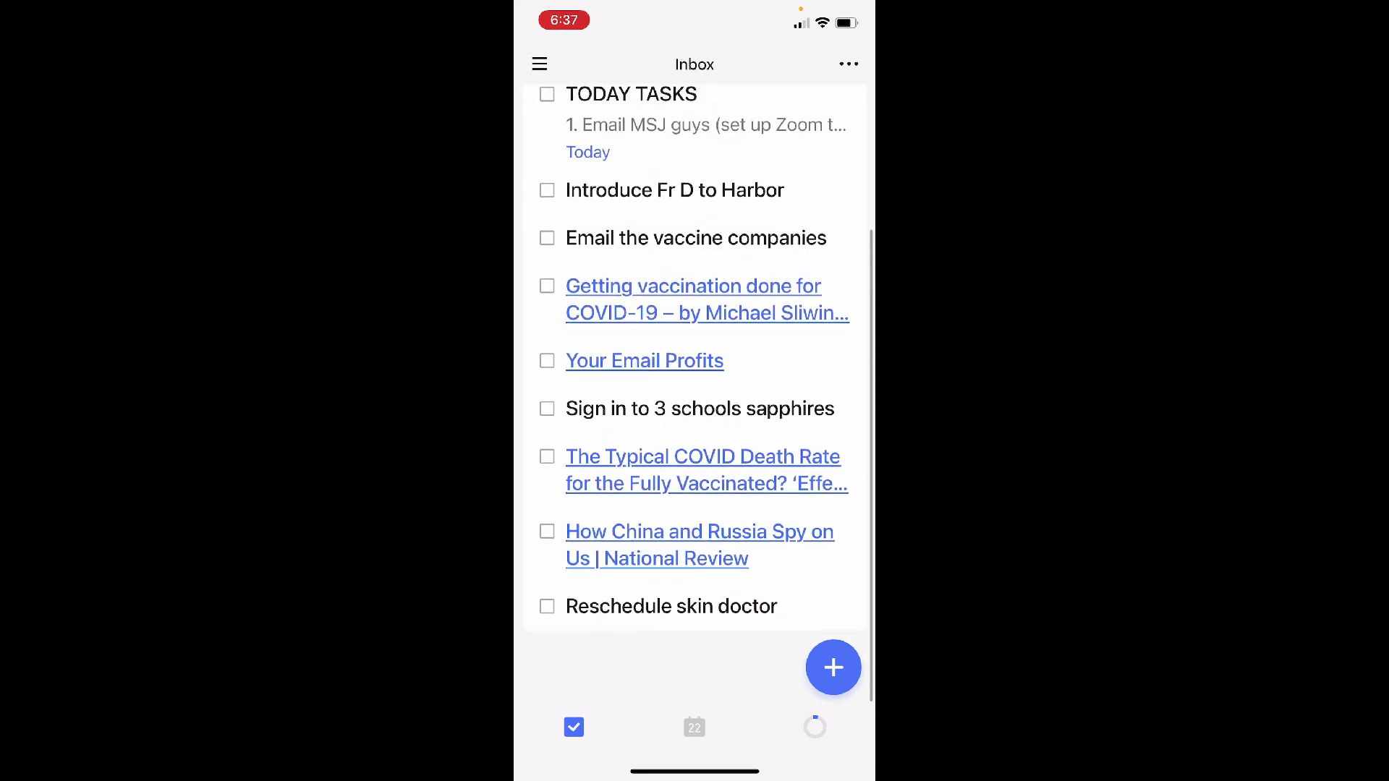
scroll(694, 391, "up", 5)
left_click(814, 727)
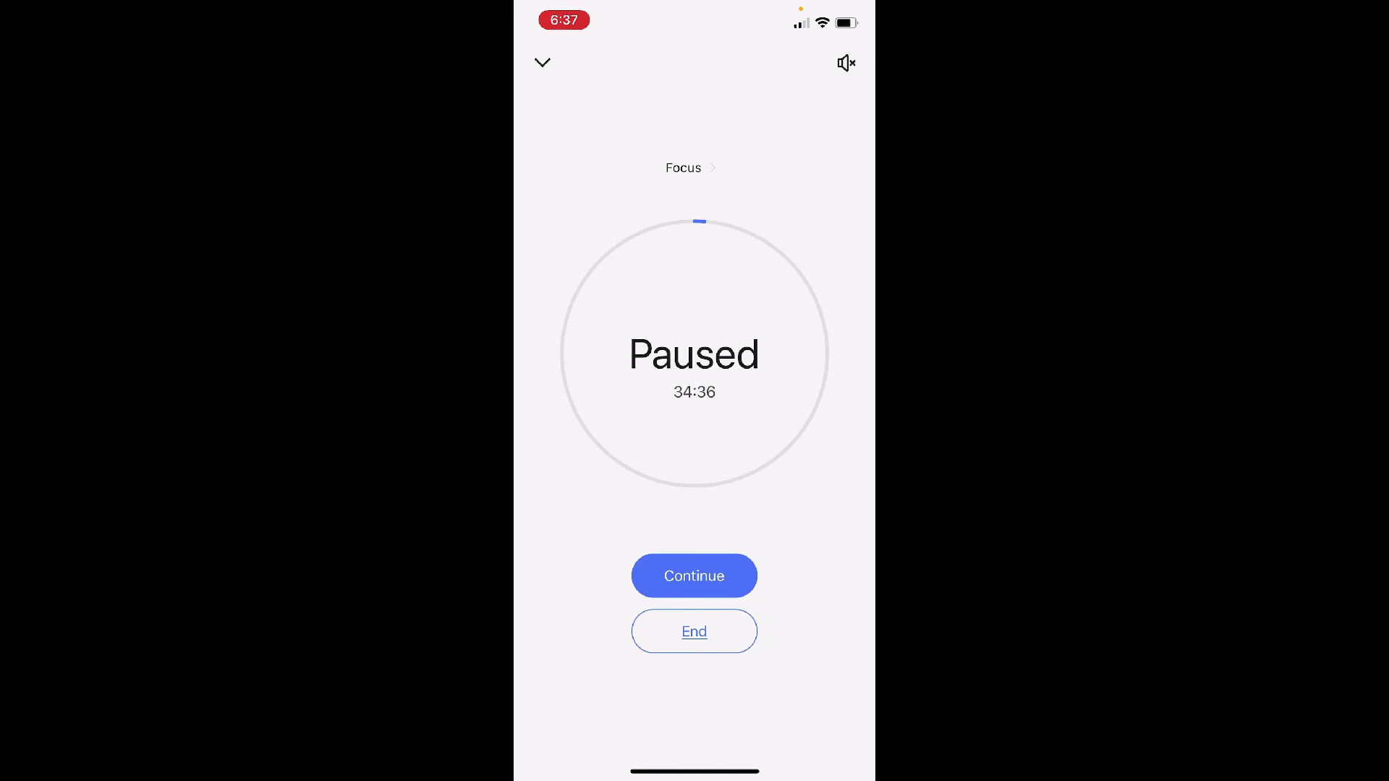
left_click(542, 63)
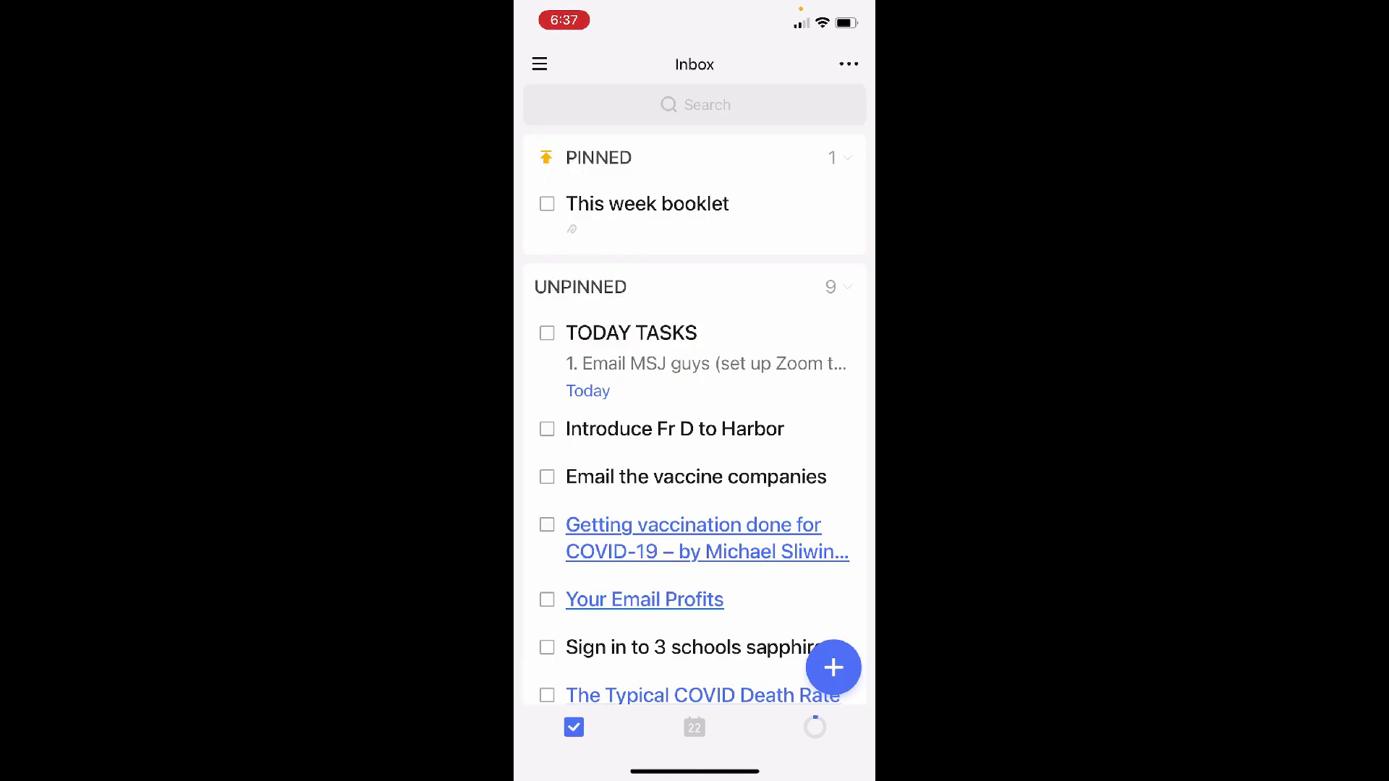
left_click(695, 727)
left_click(574, 727)
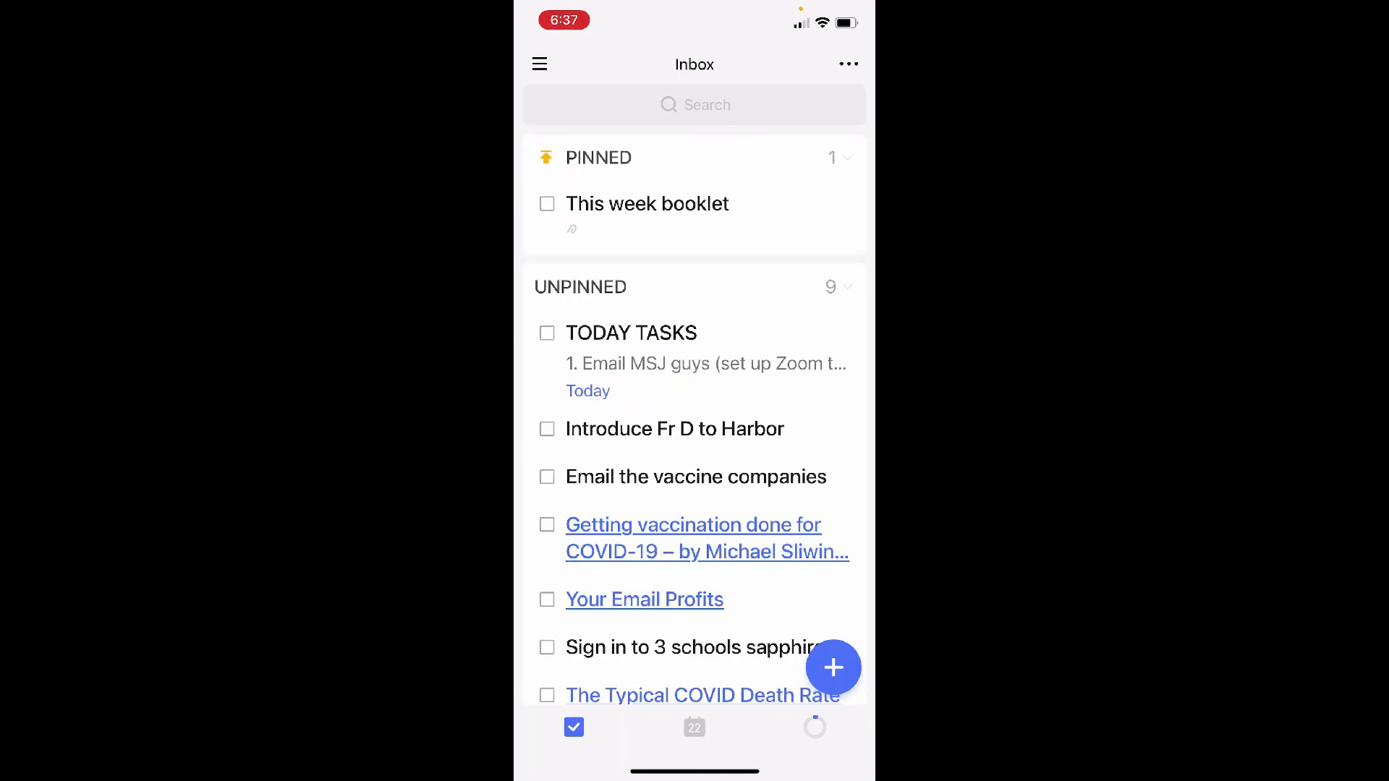